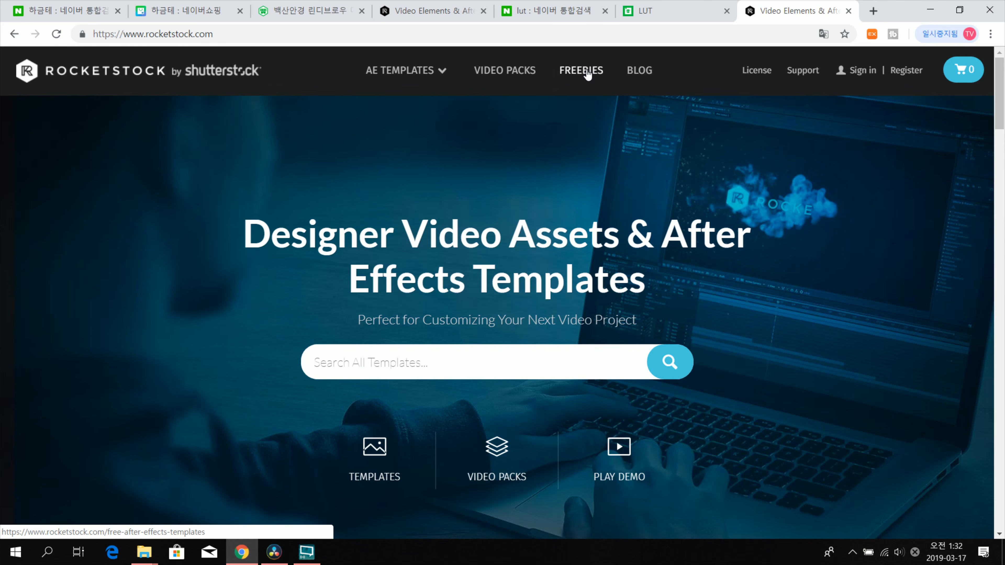
Step: Open the RocketStock freebies listing and go to its second page
left_click(587, 69)
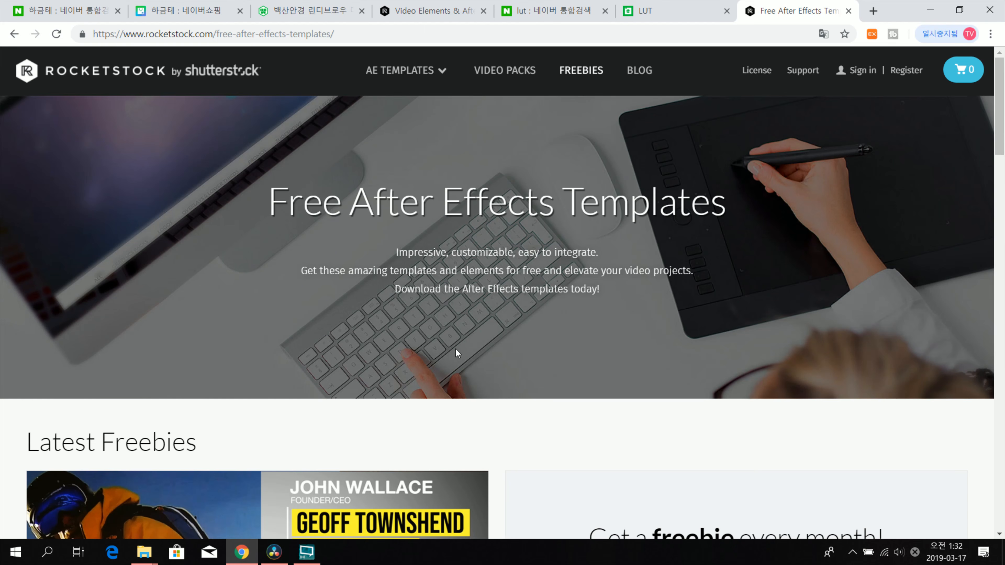
scroll(448, 363, "down", 15)
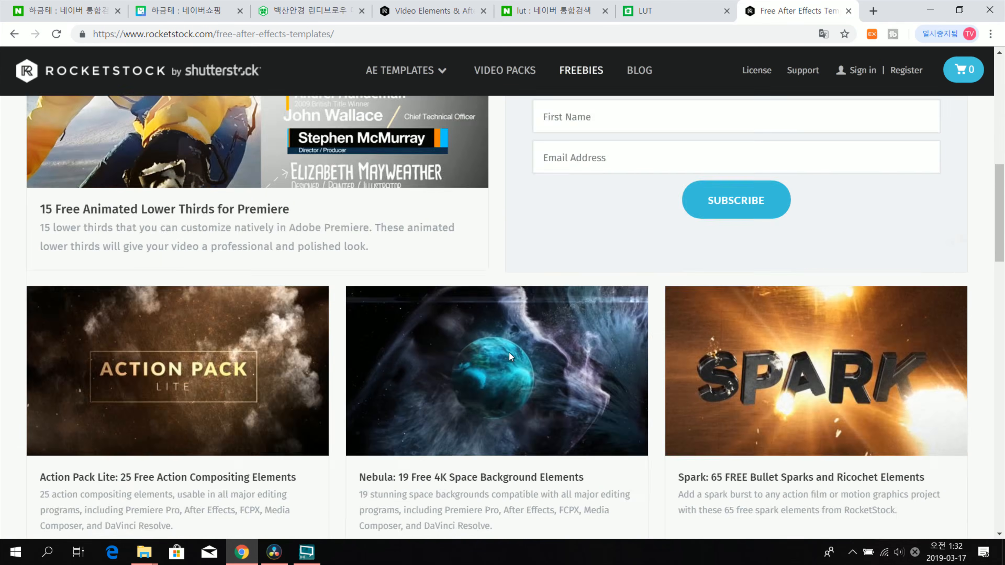
scroll(510, 357, "down", 3)
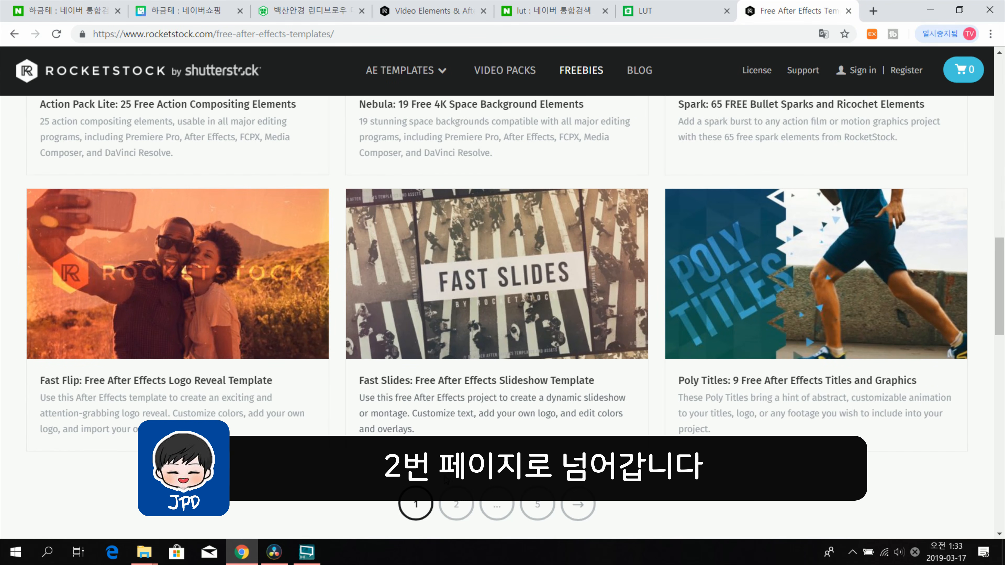
left_click(456, 504)
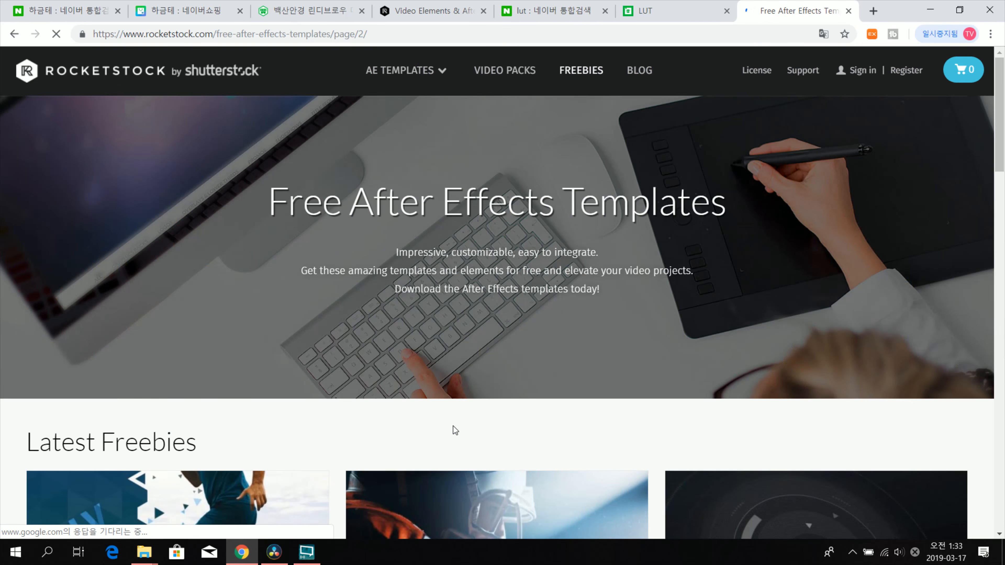
Step: Find the "35 Free LUTs for Color Grading Videos" freebie in the listing and open its page
scroll(459, 435, "down", 8)
scroll(570, 427, "up", 3)
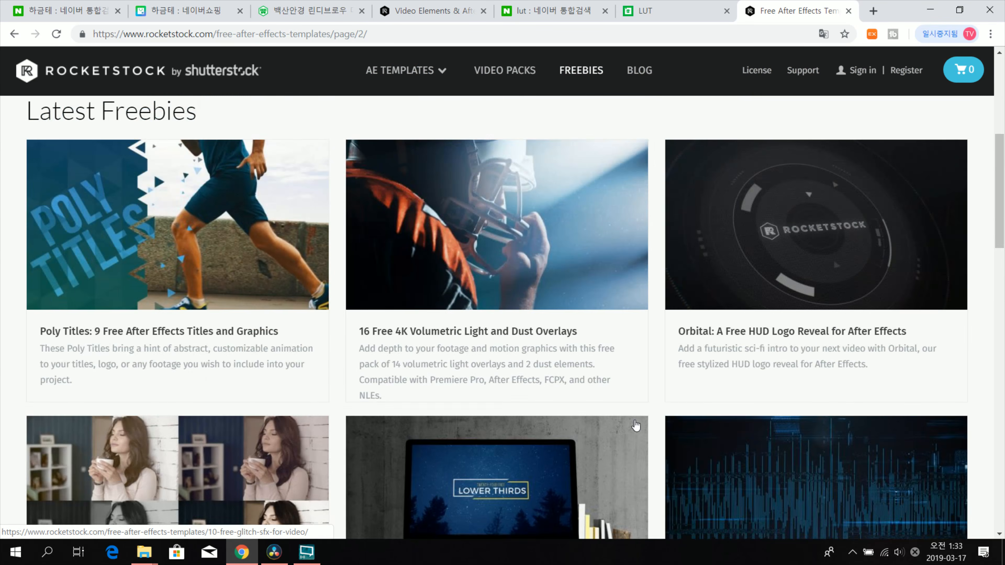
scroll(518, 415, "down", 3)
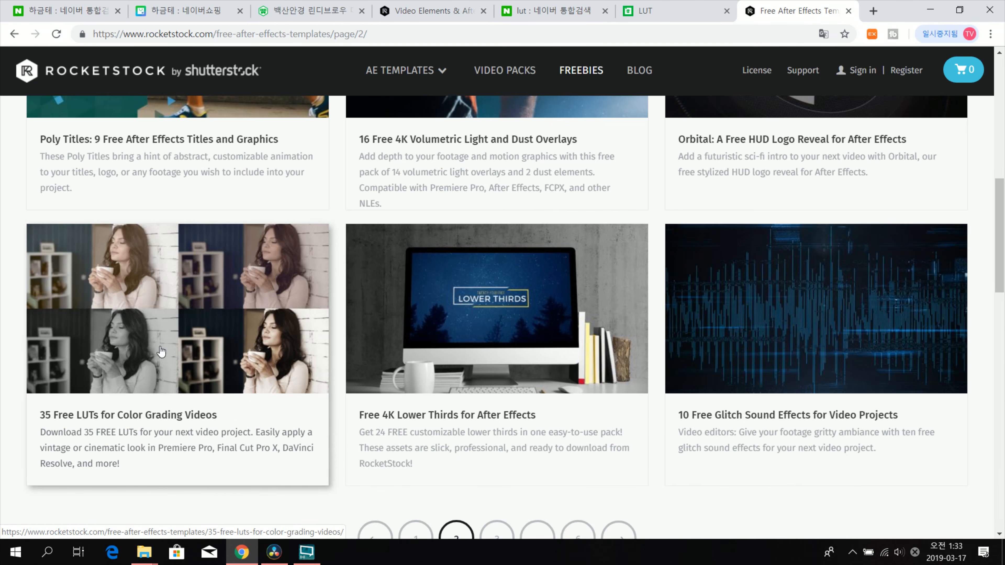
left_click(194, 413)
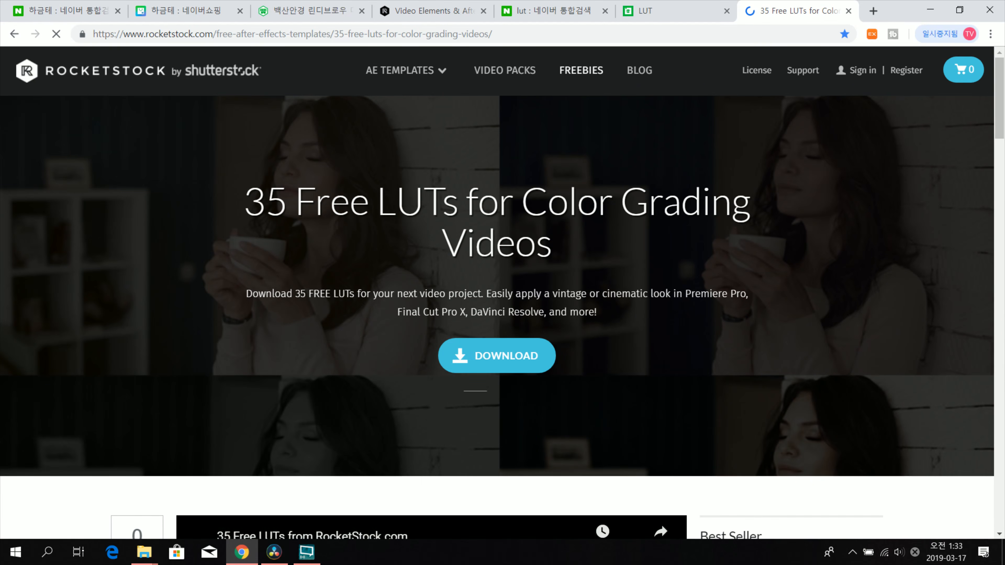
Step: Examine the vintage, cinematic and standard-footage LUT samples and the download notes on the 35 Free LUTs page
scroll(541, 422, "down", 6)
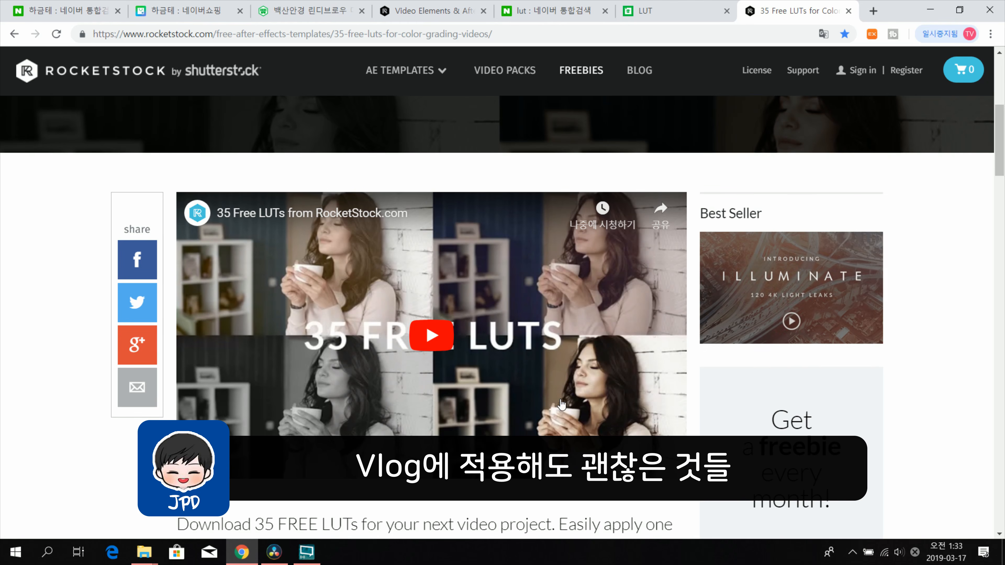
scroll(542, 374, "down", 20)
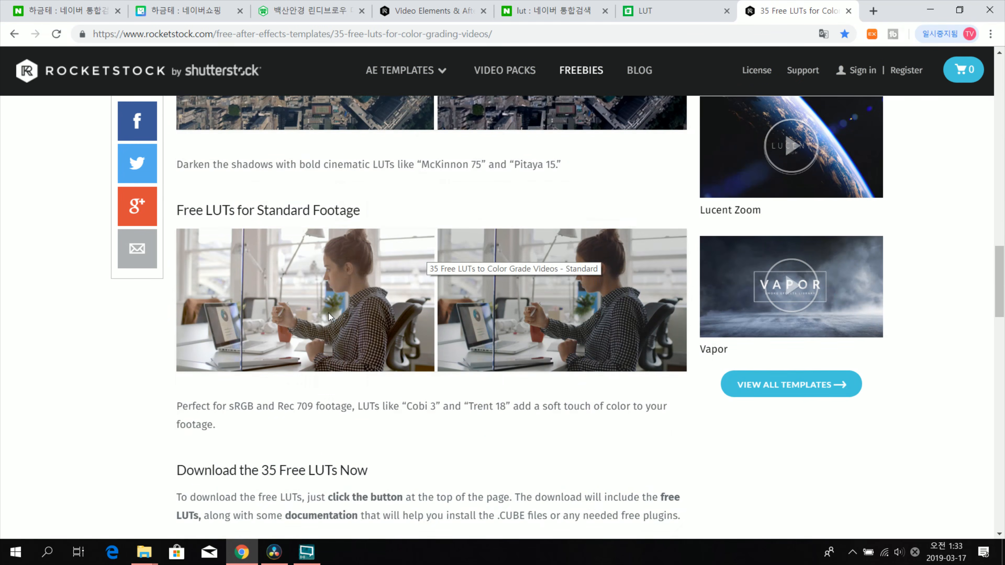
scroll(384, 329, "up", 5)
scroll(368, 350, "down", 5)
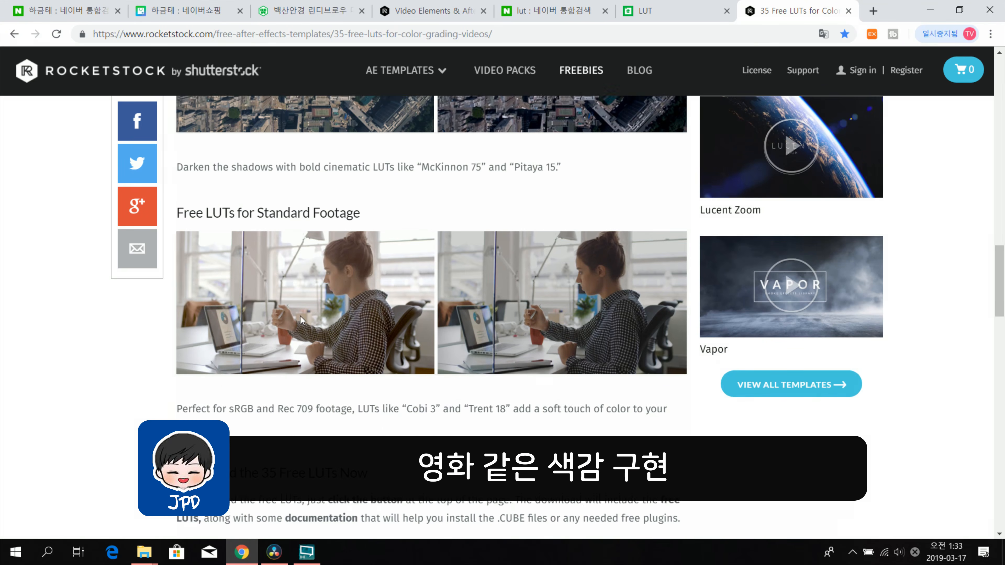
scroll(263, 376, "down", 14)
scroll(135, 373, "up", 17)
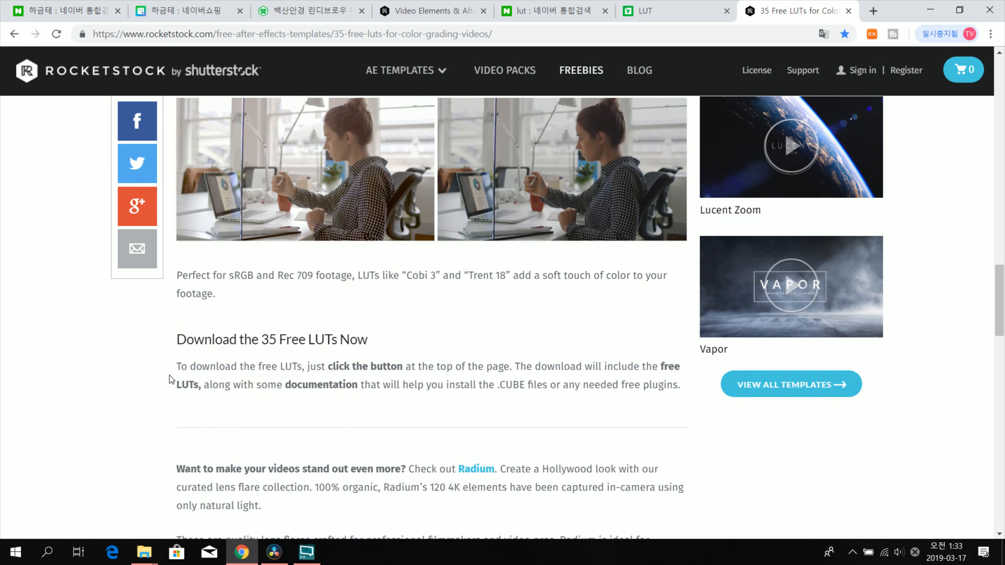
scroll(474, 332, "up", 12)
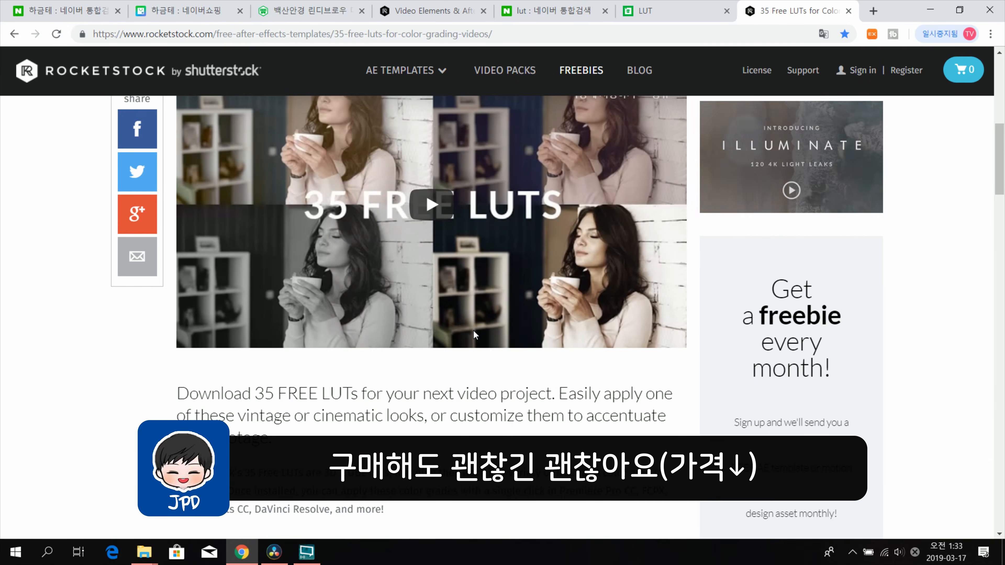
scroll(473, 330, "down", 6)
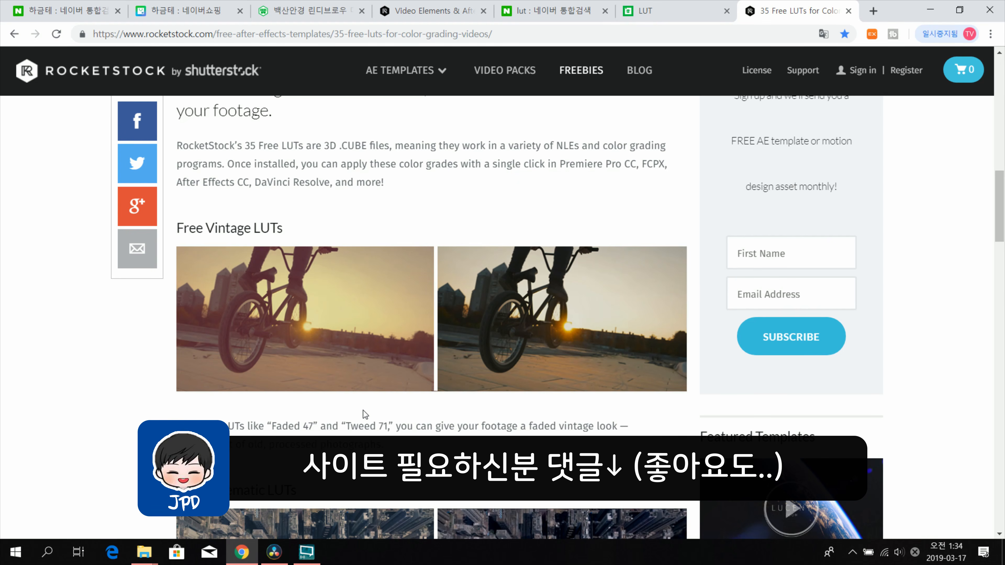
scroll(458, 404, "down", 5)
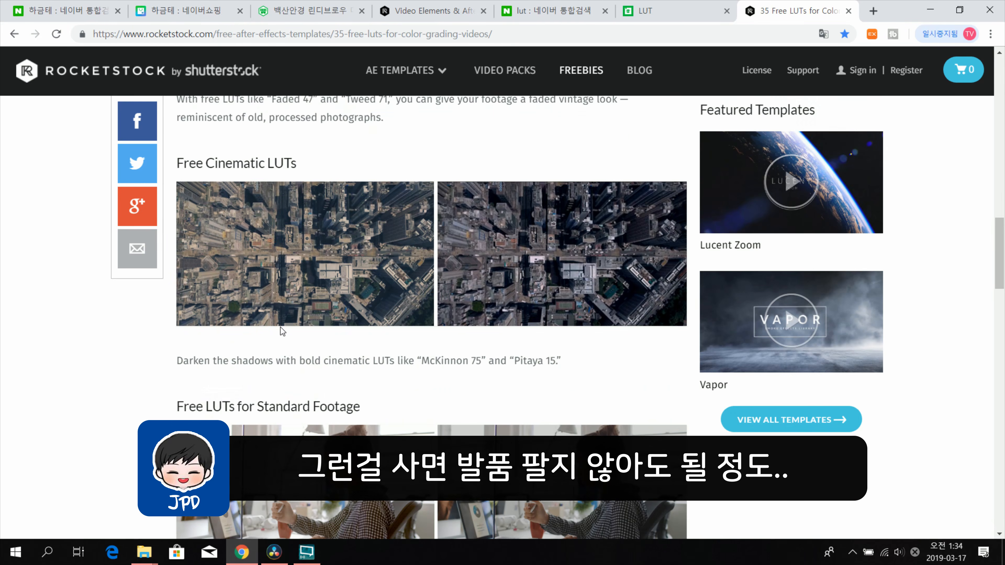
scroll(392, 352, "down", 4)
scroll(393, 354, "up", 3)
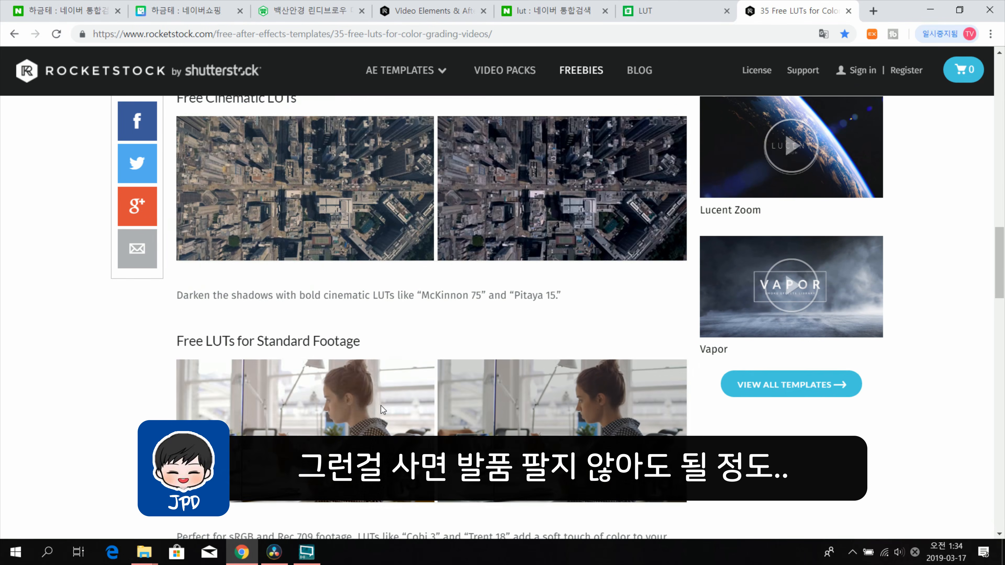
scroll(447, 394, "down", 4)
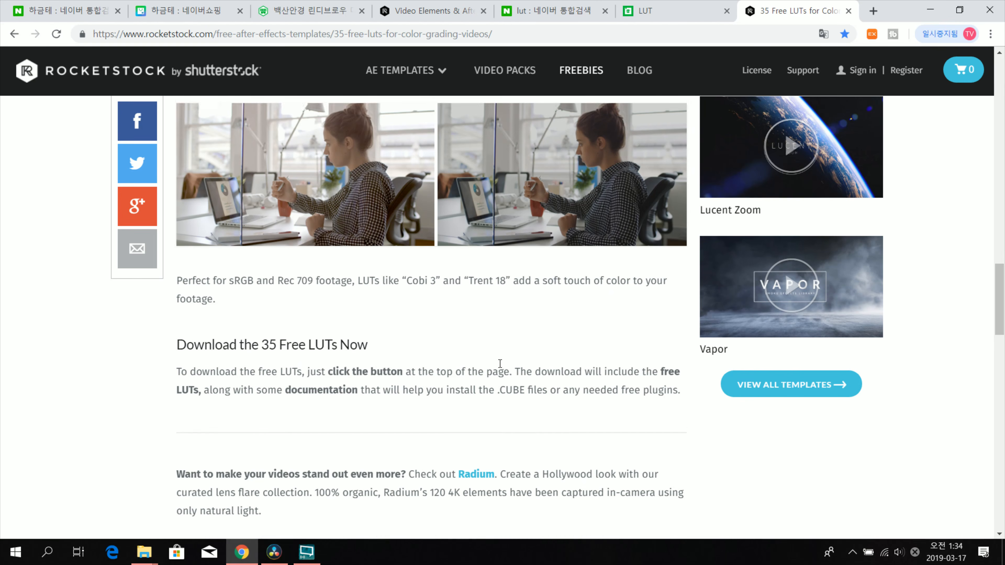
scroll(499, 363, "up", 5)
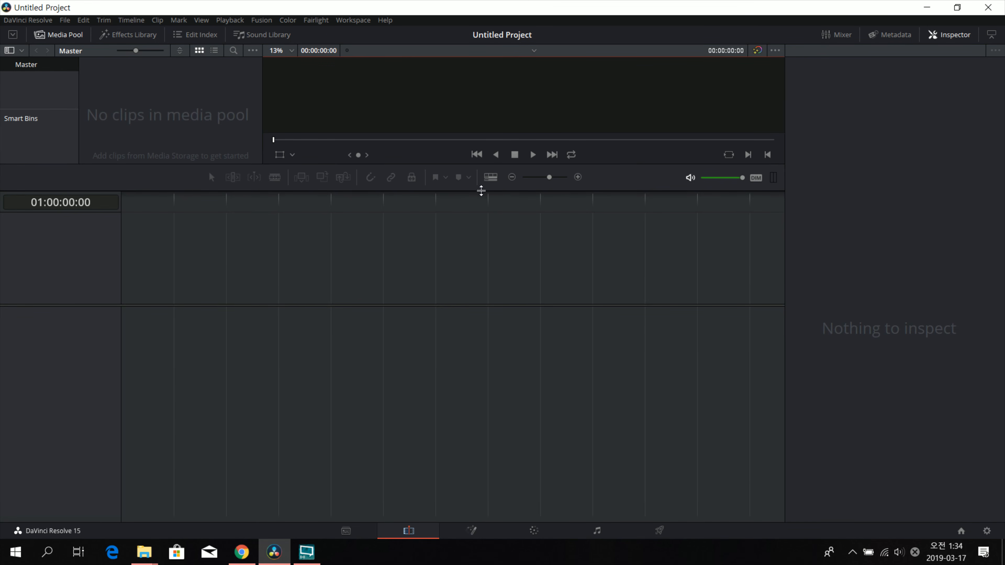
Step: Switch to DaVinci Resolve and enlarge the viewer area by lowering the divider above the timeline
left_click_drag(481, 191, 538, 268)
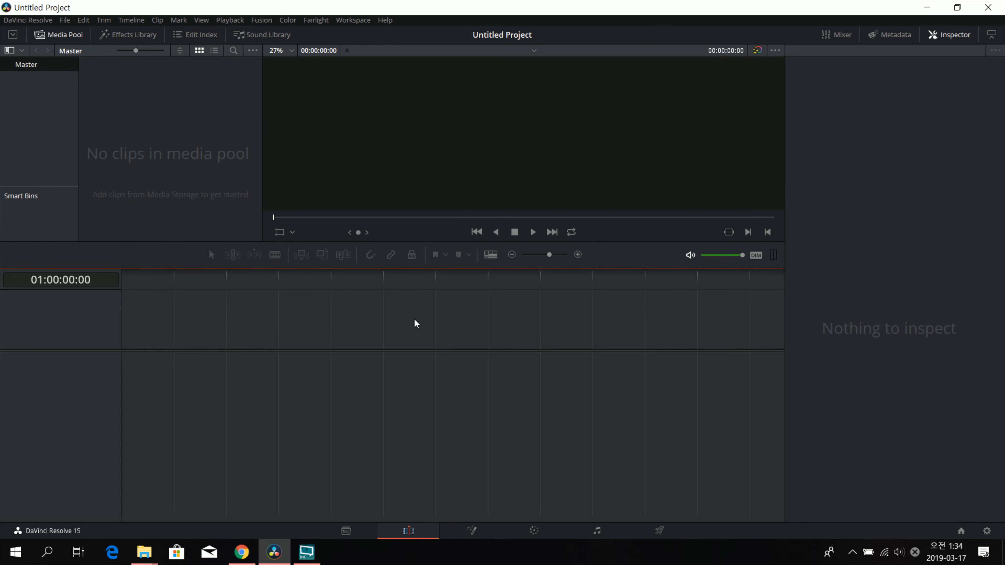
left_click_drag(616, 266, 269, 303)
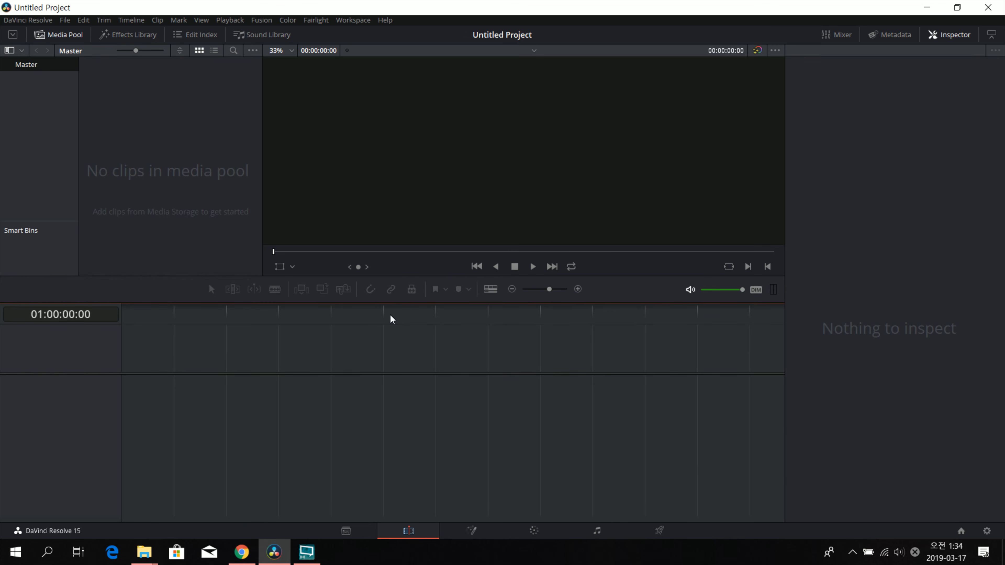
left_click_drag(406, 303, 411, 267)
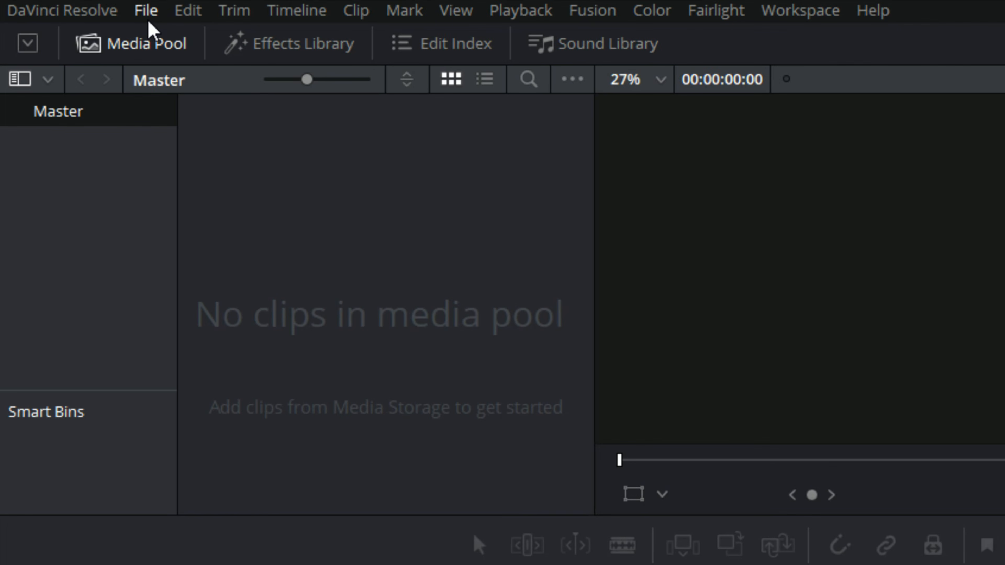
Step: Open the project settings and show the Color Management section
left_click(147, 17)
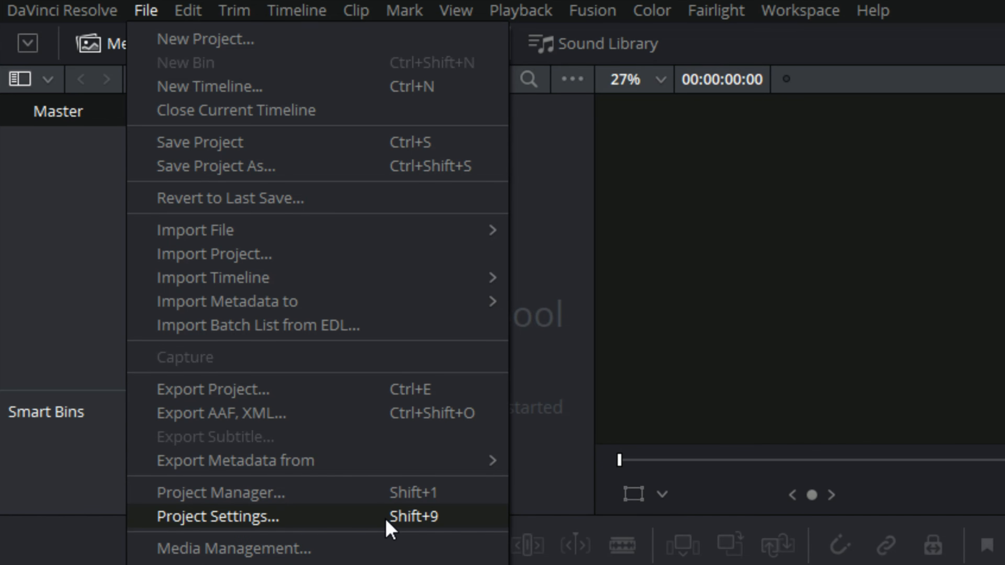
left_click(387, 520)
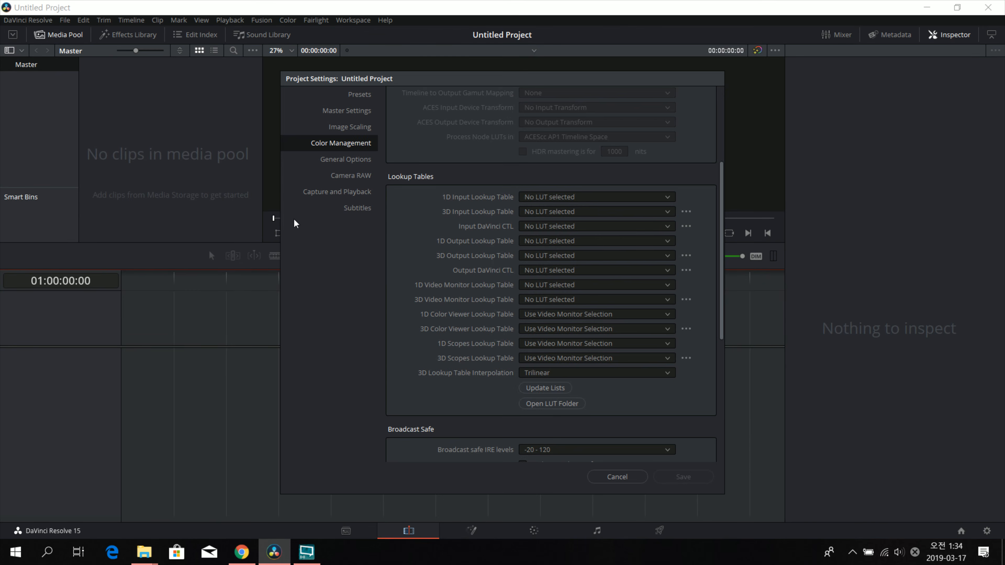
left_click(368, 96)
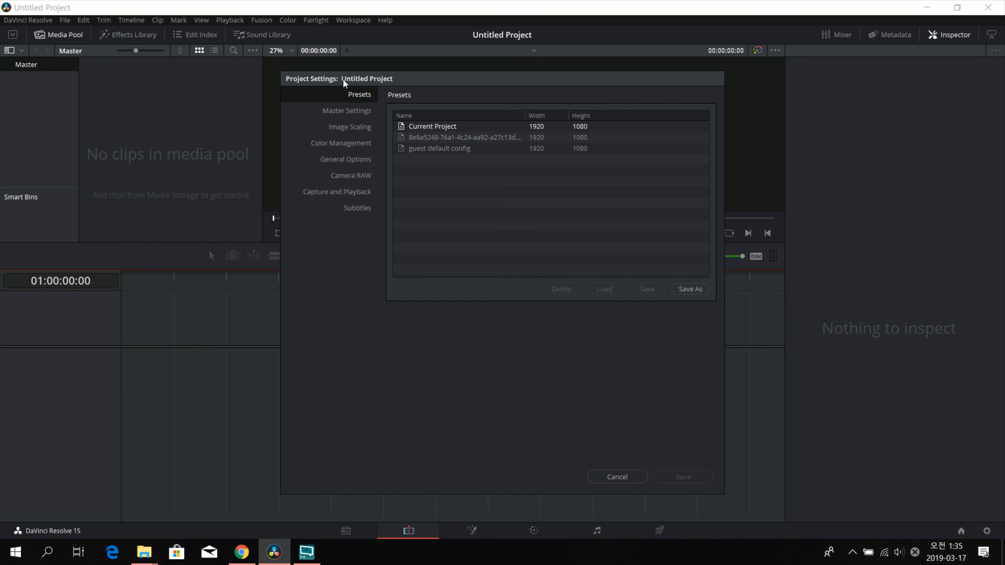
left_click(353, 150)
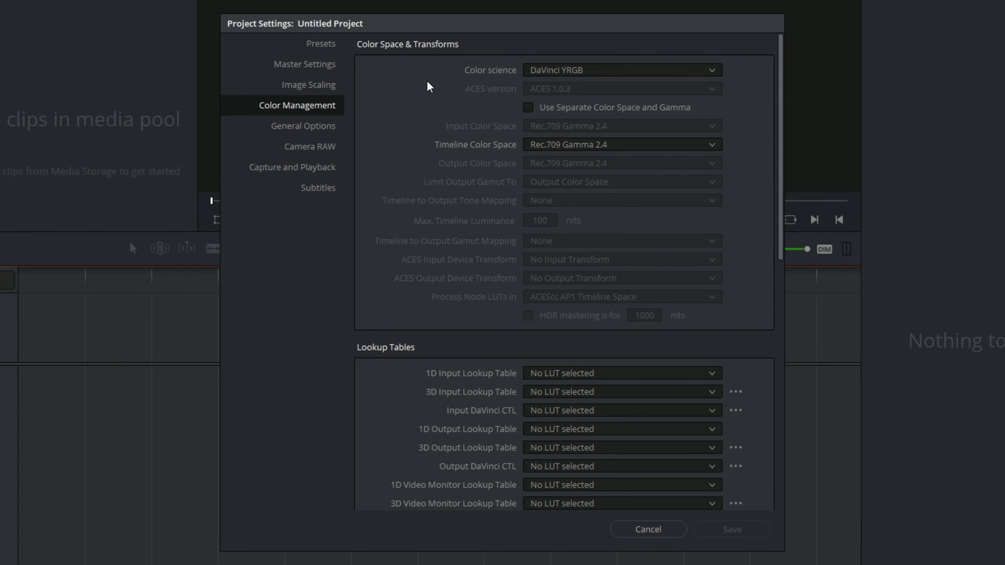
Step: Review the Color Management options and open the LUT folder from the Lookup Tables settings
scroll(413, 249, "down", 10)
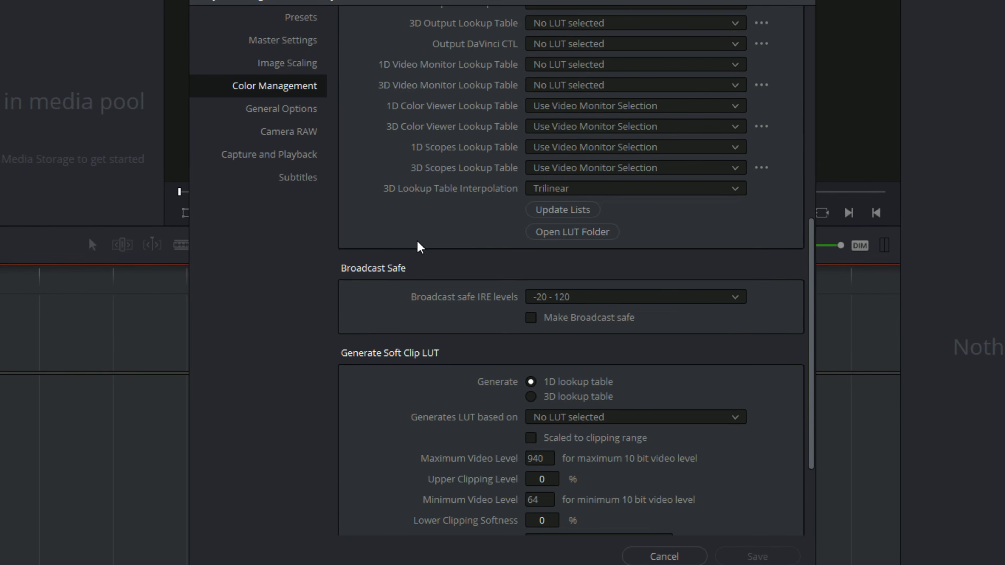
scroll(421, 237, "up", 10)
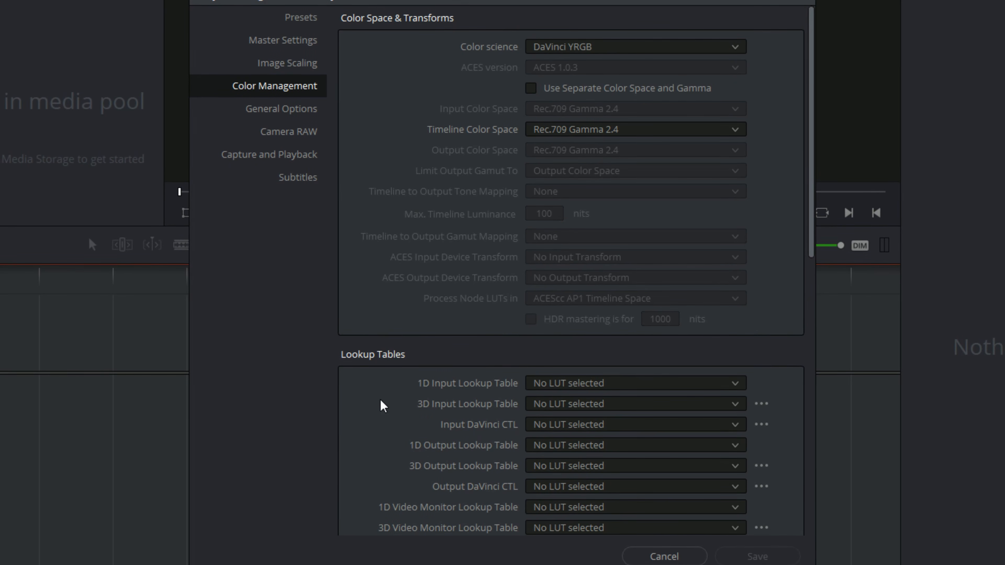
scroll(383, 405, "down", 10)
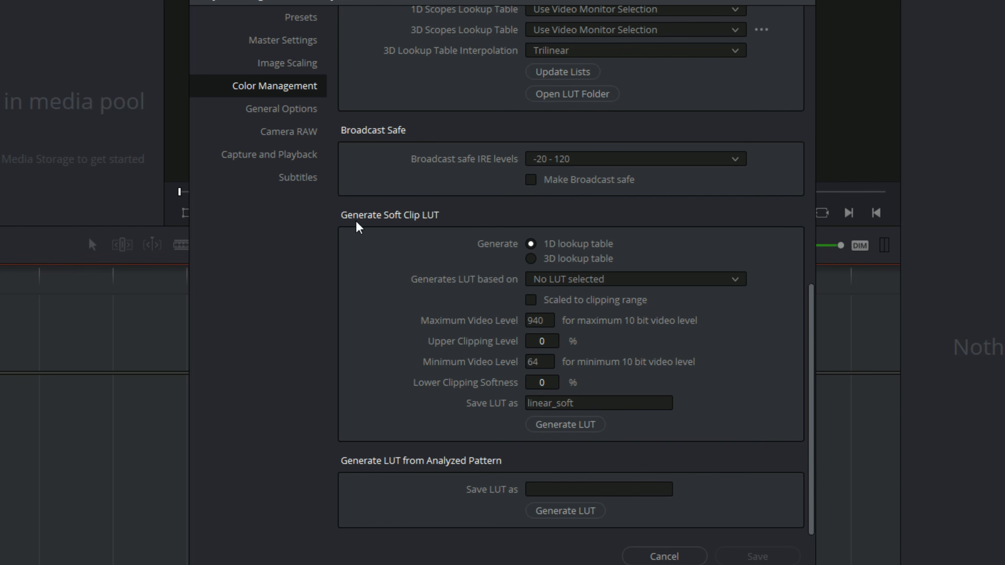
scroll(548, 367, "up", 12)
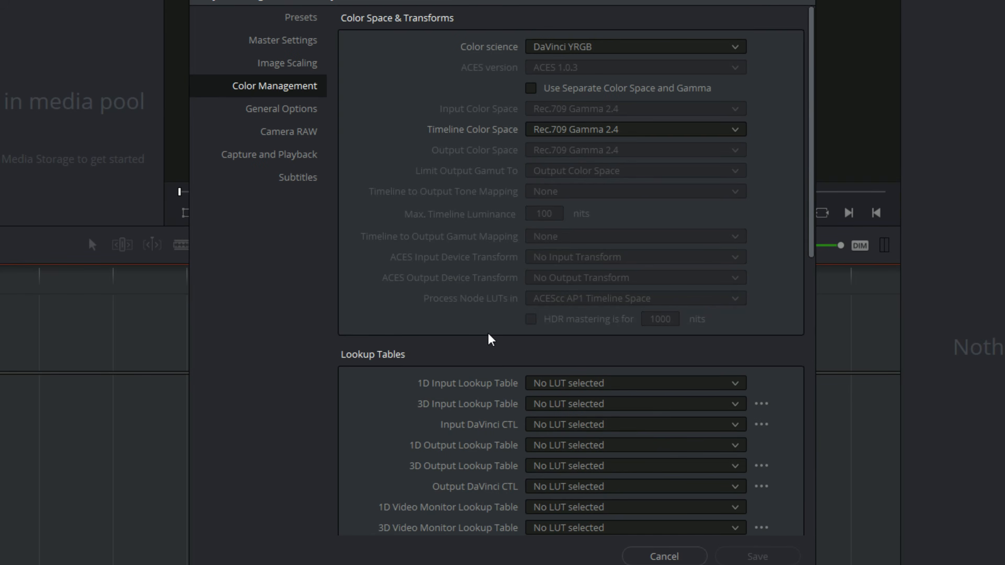
scroll(490, 337, "down", 5)
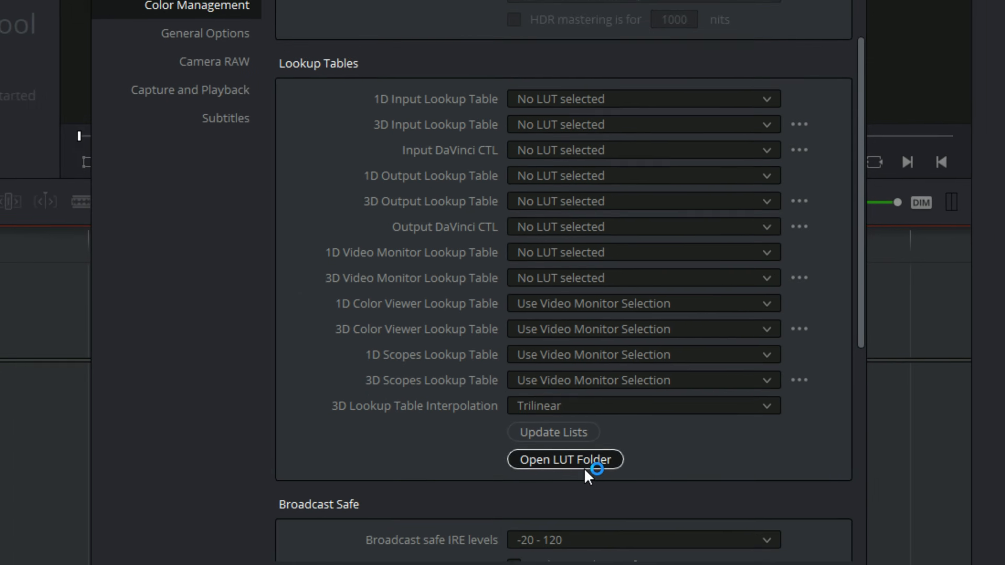
left_click(607, 530)
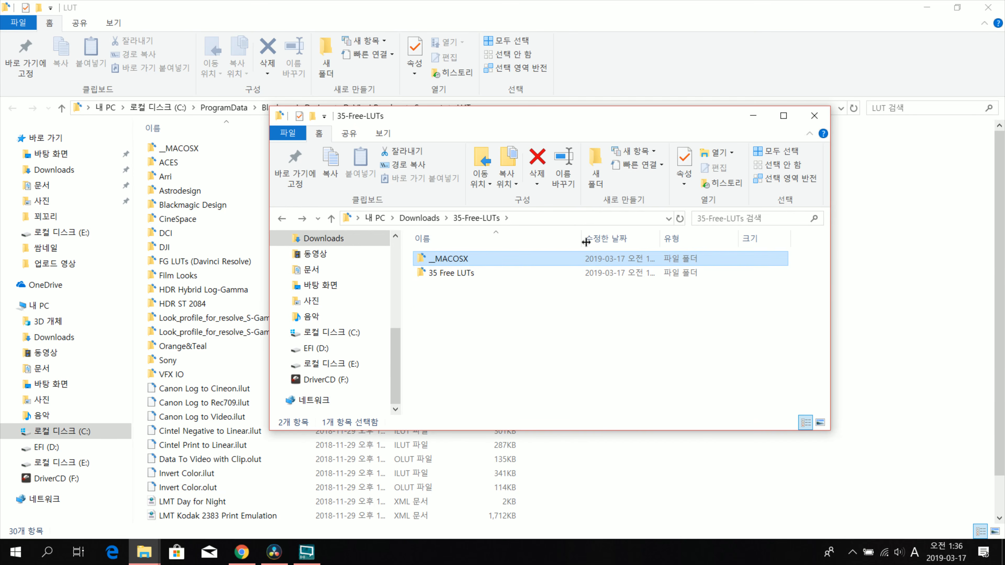
Step: Look at the CUBE files inside the downloaded 35 Free LUTs folder and return to its parent folder
left_click(451, 274)
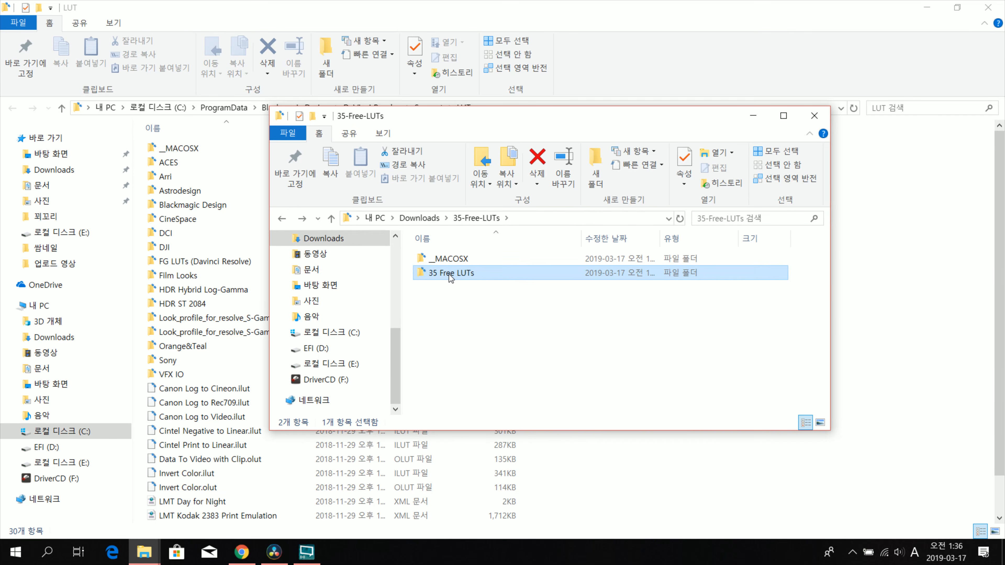
double_click(450, 274)
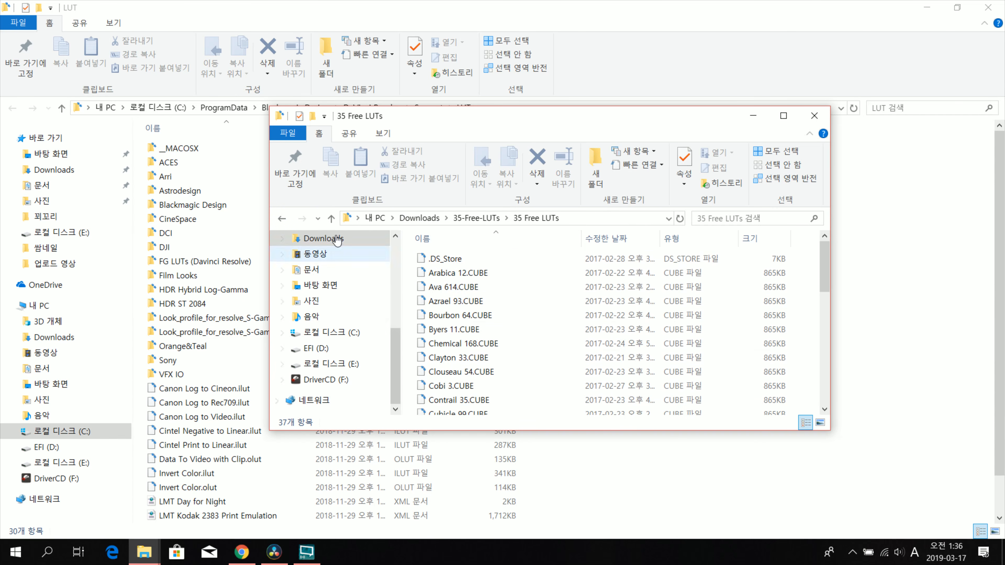
left_click(283, 218)
Step: Place the downloaded "35 Free LUTs" folder in DaVinci Resolve's LUT folder
left_click_drag(450, 280, 471, 277)
left_click(457, 262)
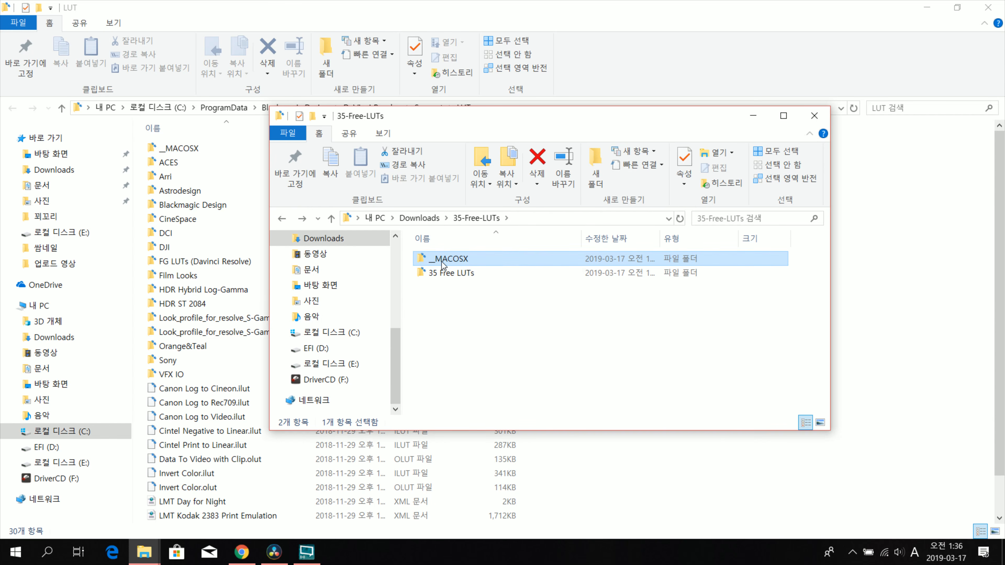
left_click(447, 273)
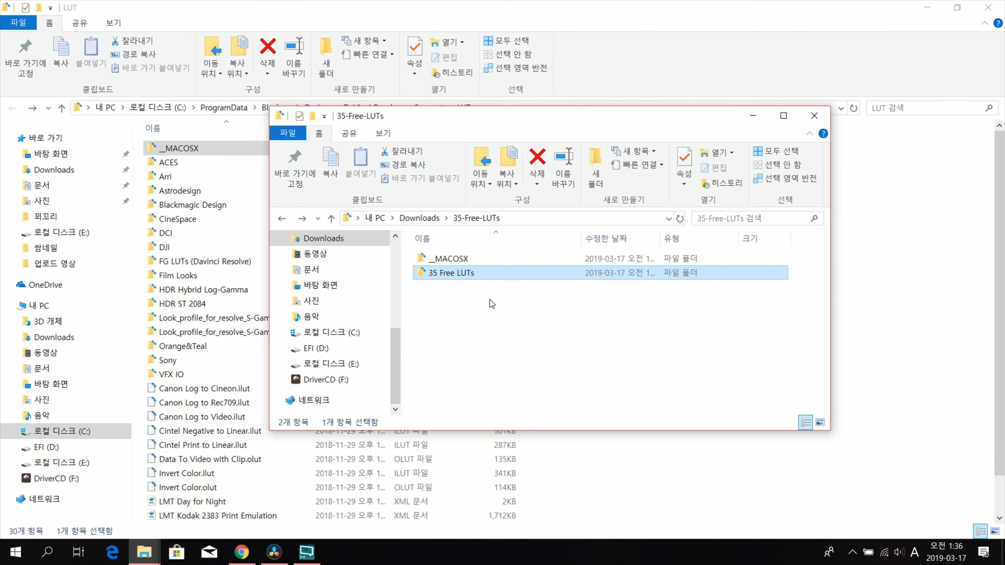
left_click_drag(446, 296, 910, 254)
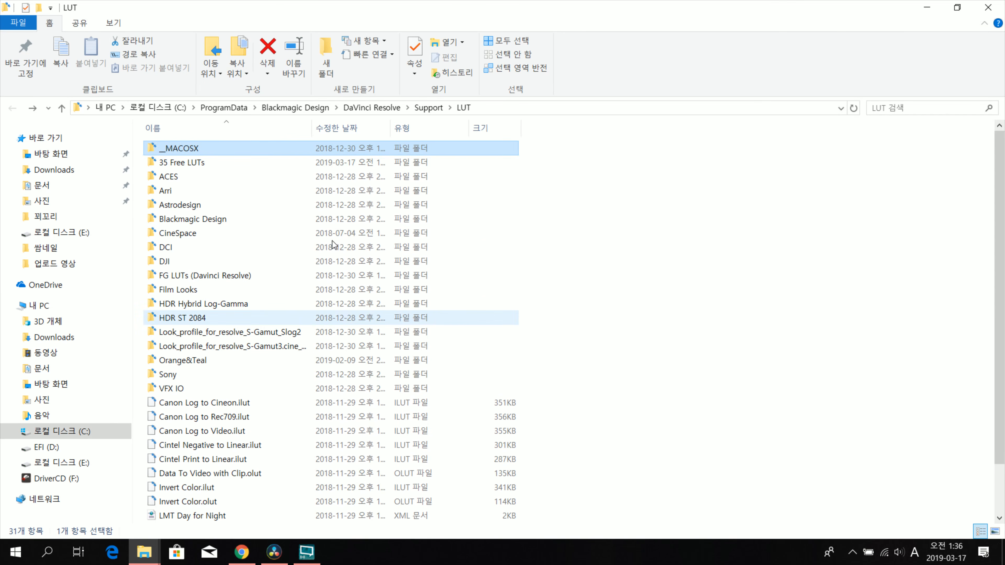
Step: Check the CUBE files inside the 35 Free LUTs folder in the LUT directory and return to the parent folder
double_click(203, 163)
scroll(225, 254, "down", 4)
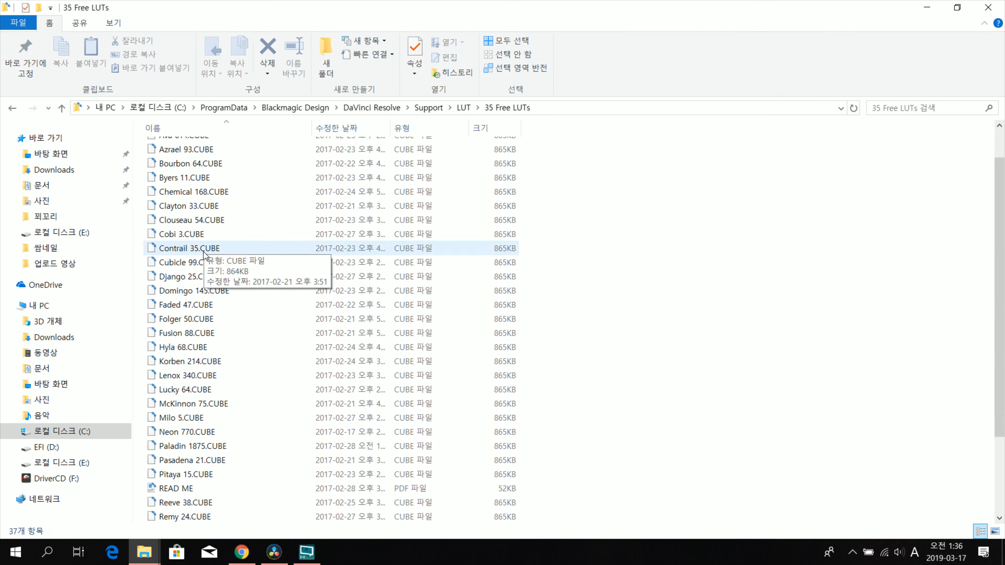
scroll(225, 325, "up", 4)
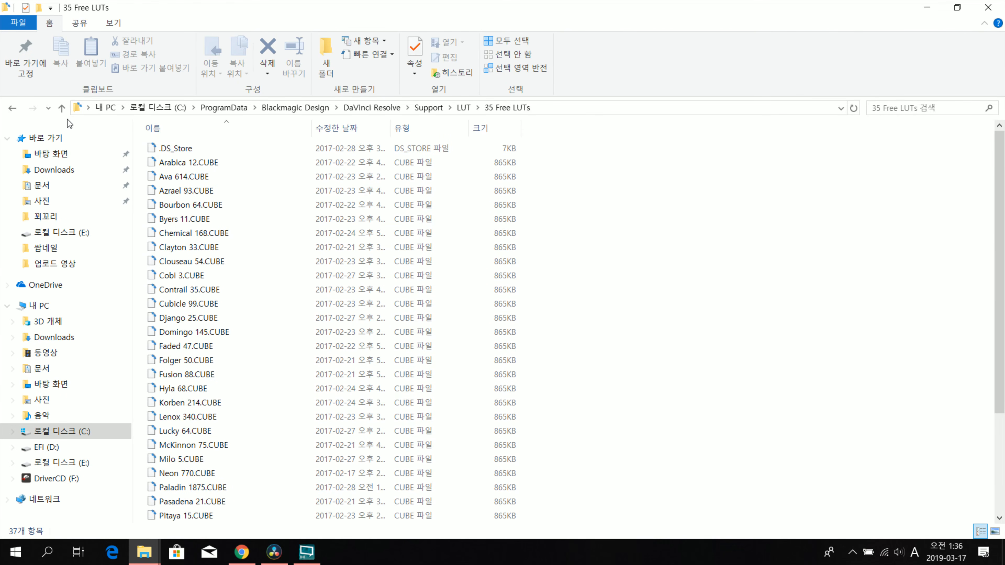
left_click(8, 111)
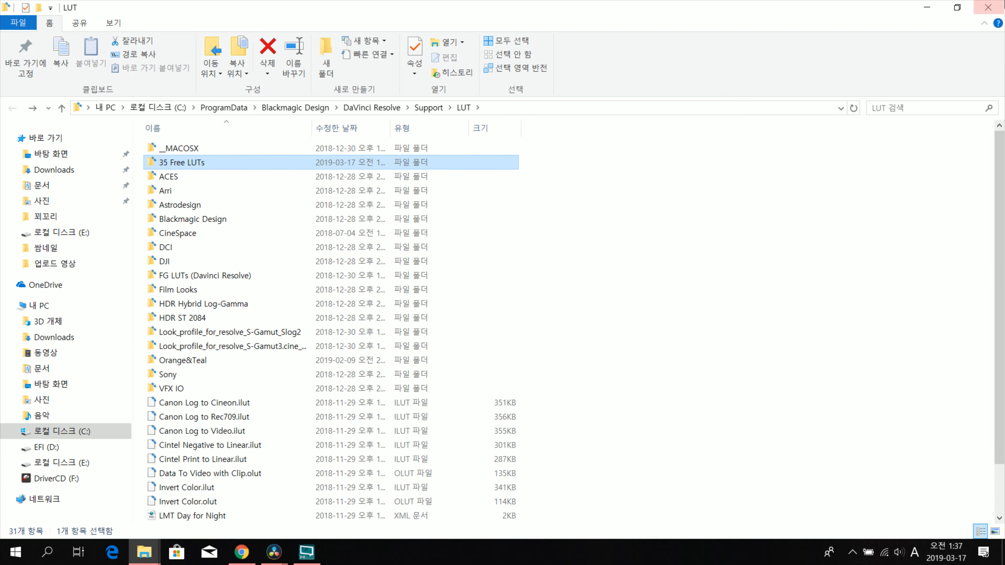
Step: Close the folder windows, then update the lookup table lists in DaVinci Resolve's project settings and save the settings
left_click(988, 7)
left_click(439, 19)
mouse_move(272, 556)
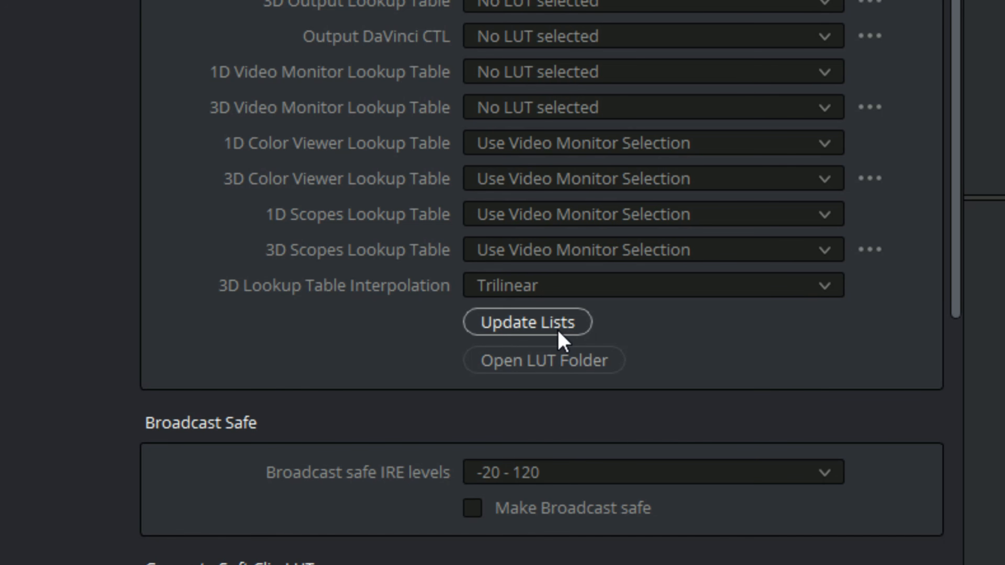
left_click(558, 330)
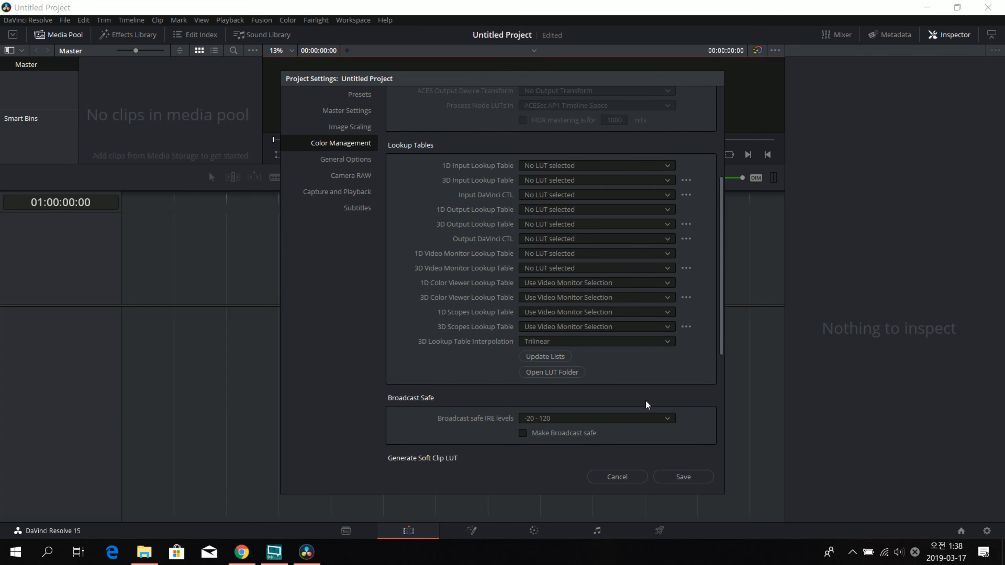
left_click(673, 482)
Step: Enlarge the viewer area and bring the C0094.MP4 clip from File Explorer into the project's timeline
left_click_drag(328, 194, 341, 264)
left_click(146, 551)
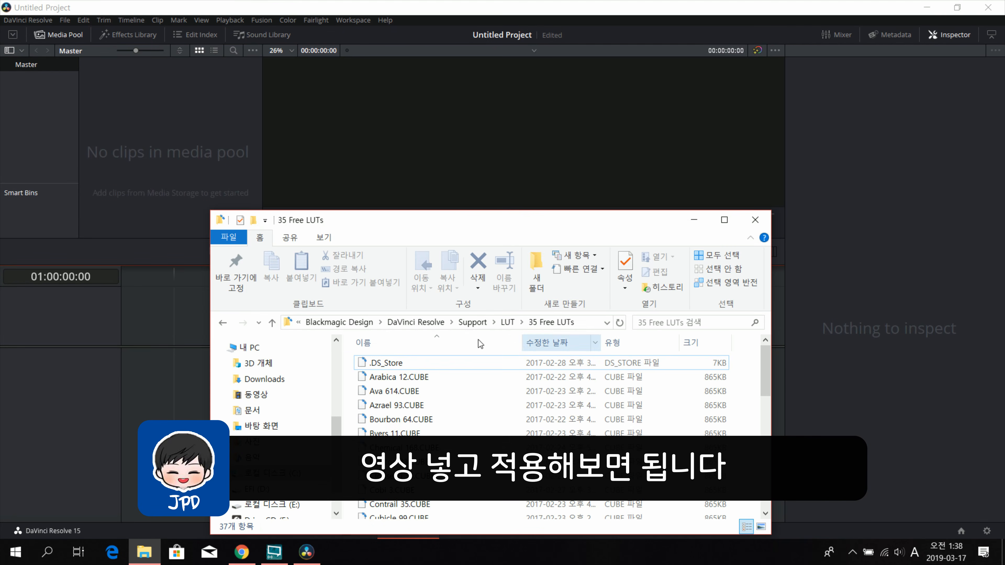
left_click_drag(457, 217, 455, 127)
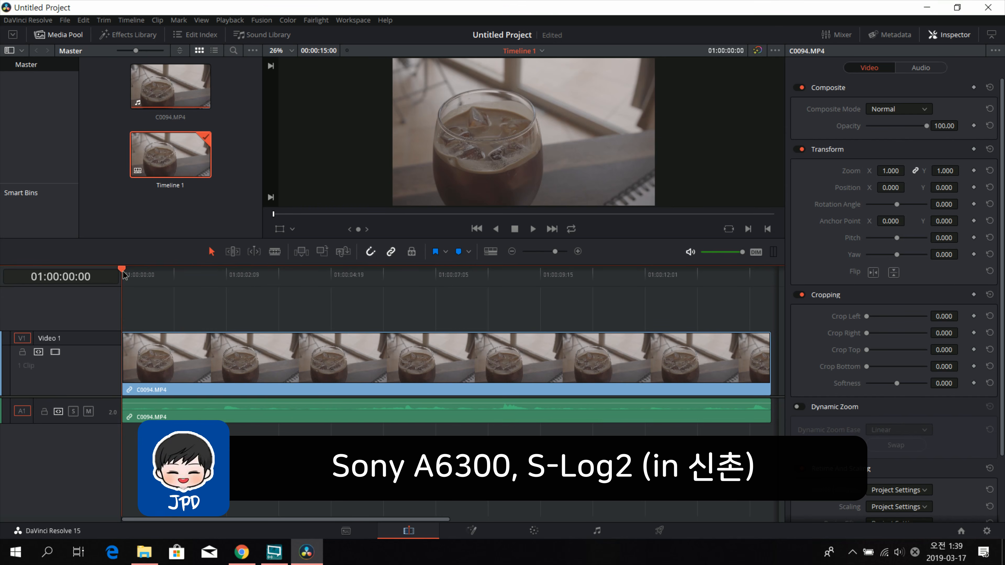
Step: Move the playhead to 01:00:03:01 and add a serial node on the Color page, placing it below the first node
left_click(132, 274)
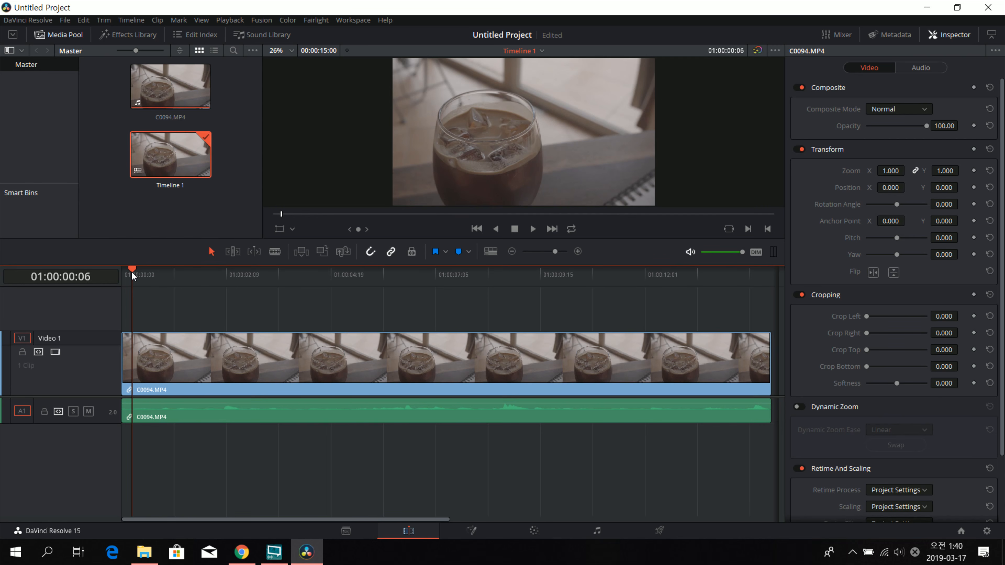
left_click_drag(133, 272, 252, 298)
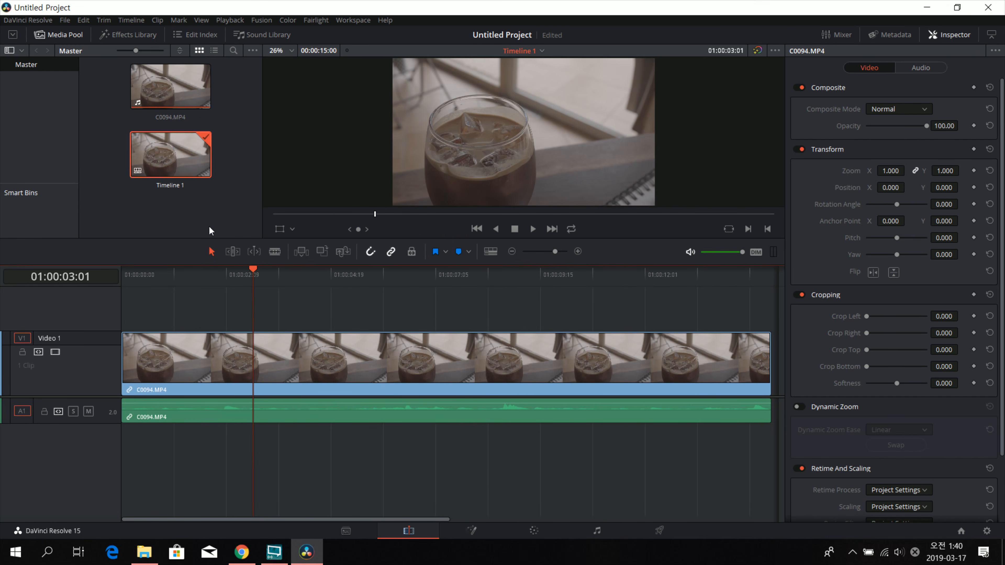
left_click(529, 539)
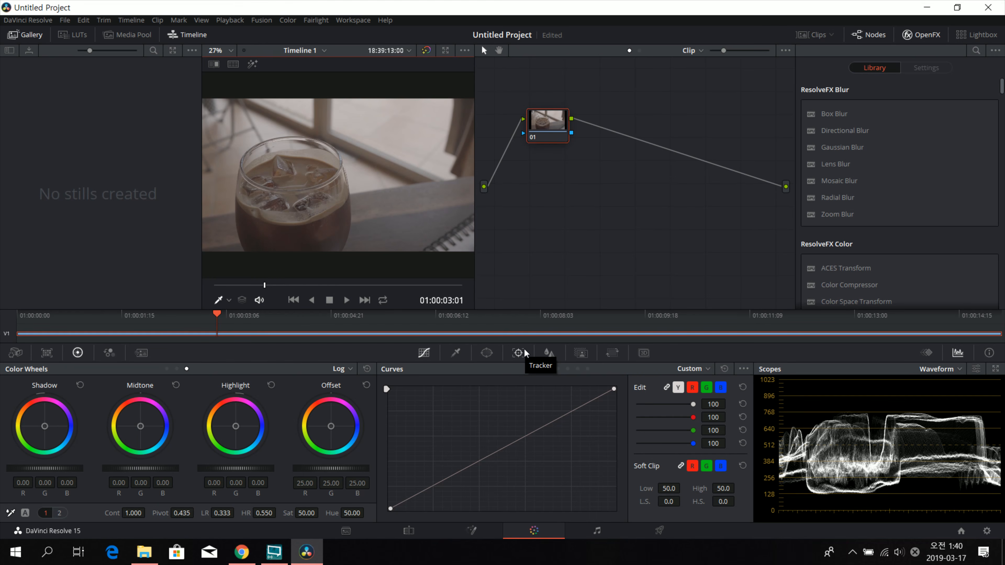
key("alt+s")
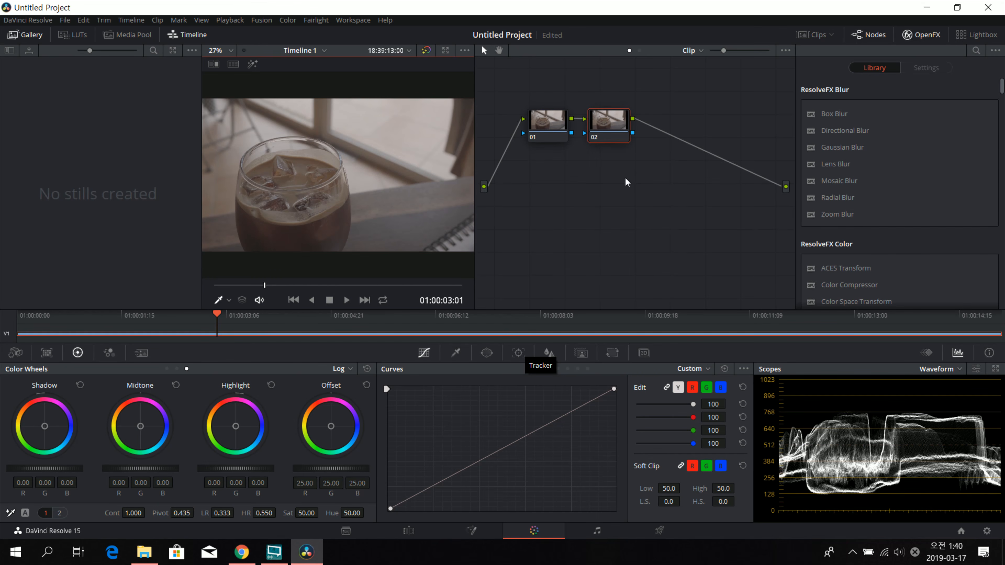
left_click_drag(614, 134, 563, 222)
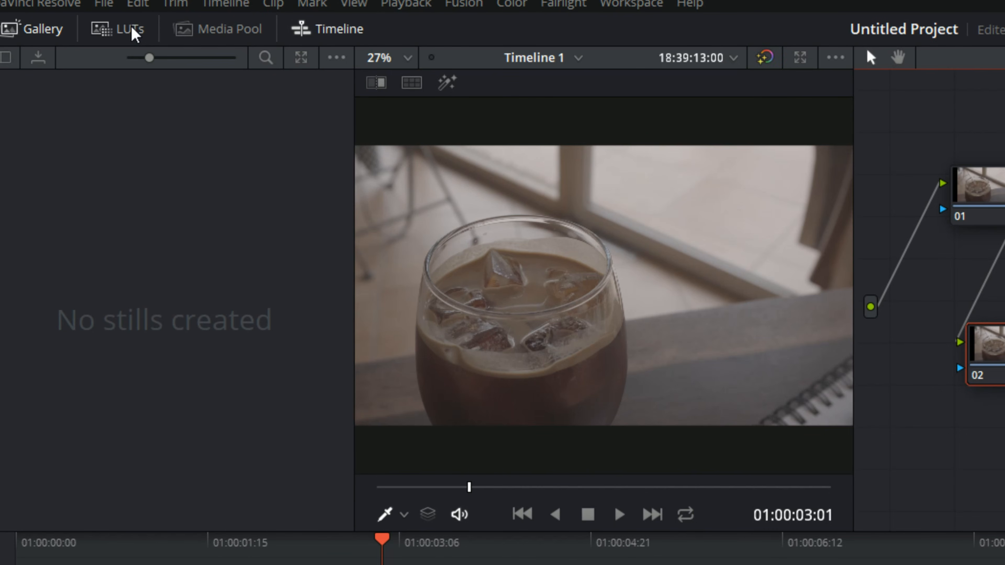
Step: Open the 35 Free LUTs folder in the LUT browser and preview its LUTs on the C0094.MP4 clip
left_click(37, 34)
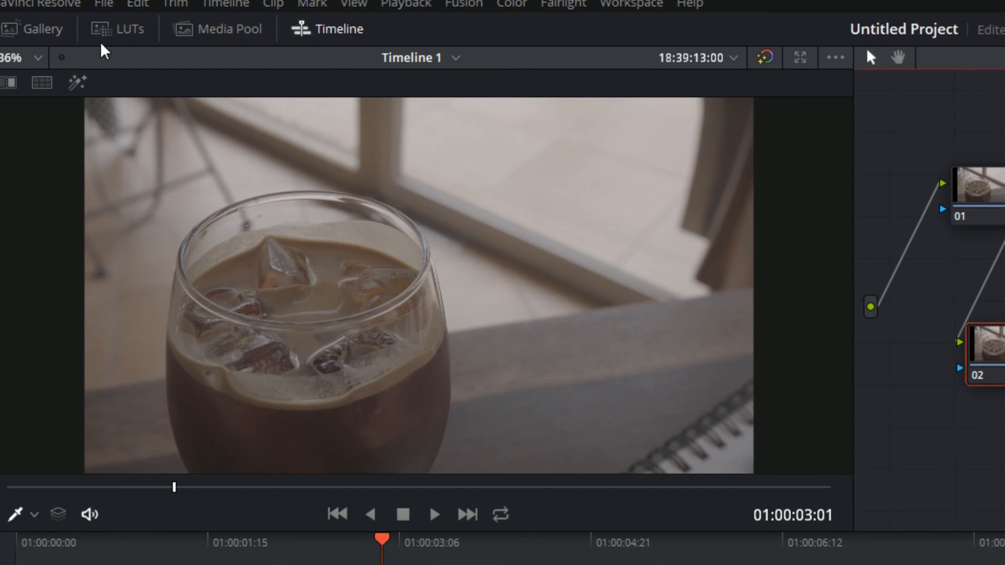
left_click(128, 34)
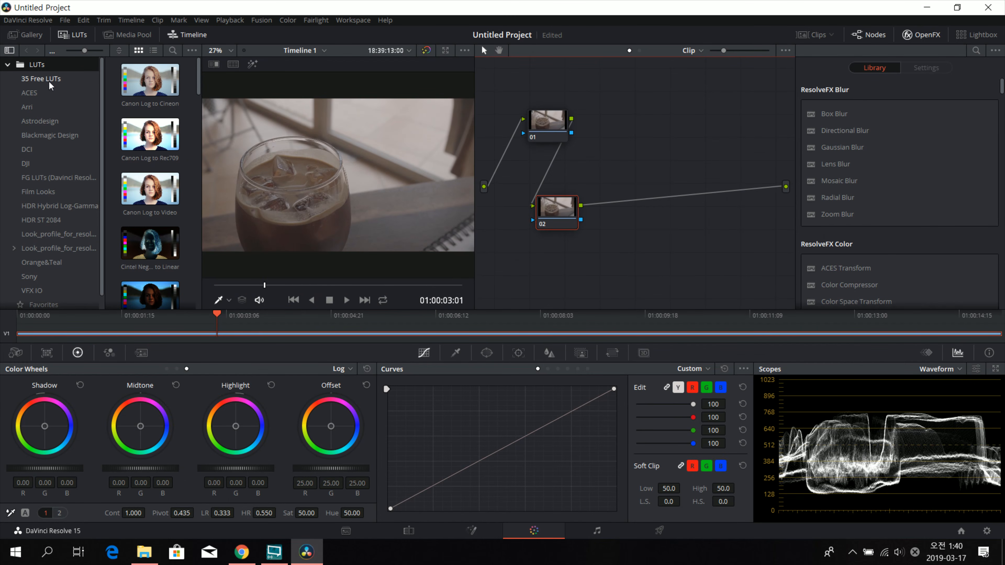
left_click(49, 79)
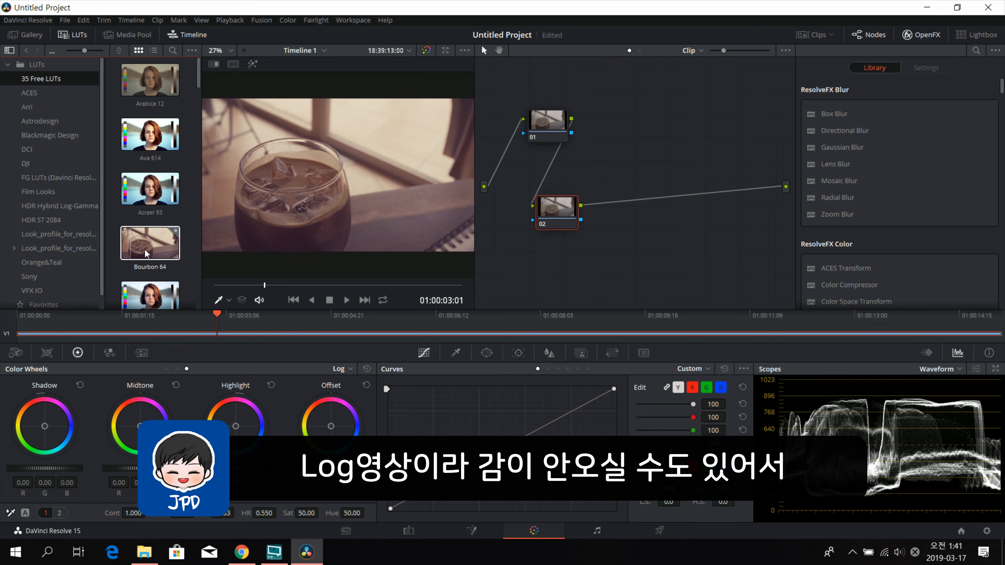
scroll(151, 247, "down", 2)
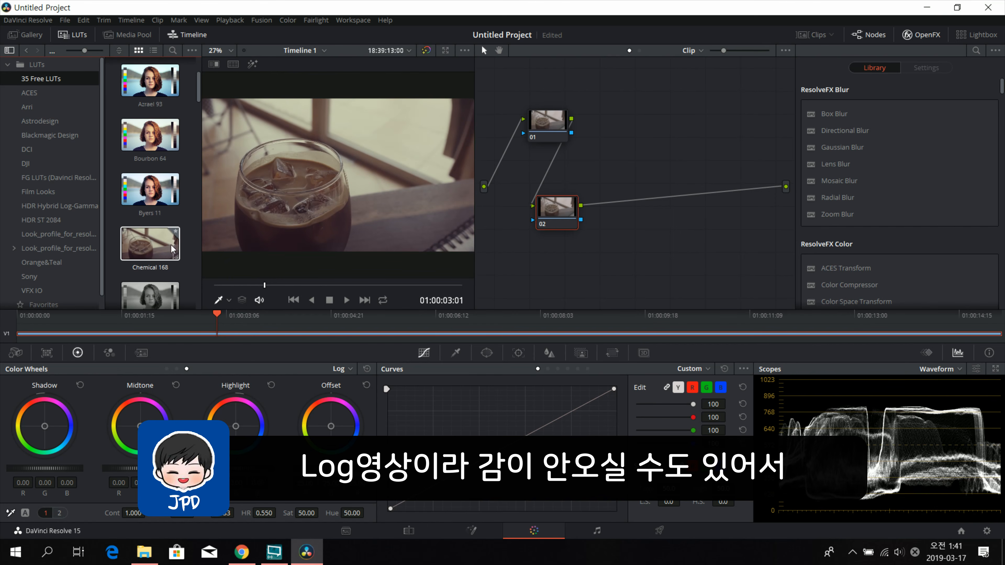
scroll(170, 253, "down", 2)
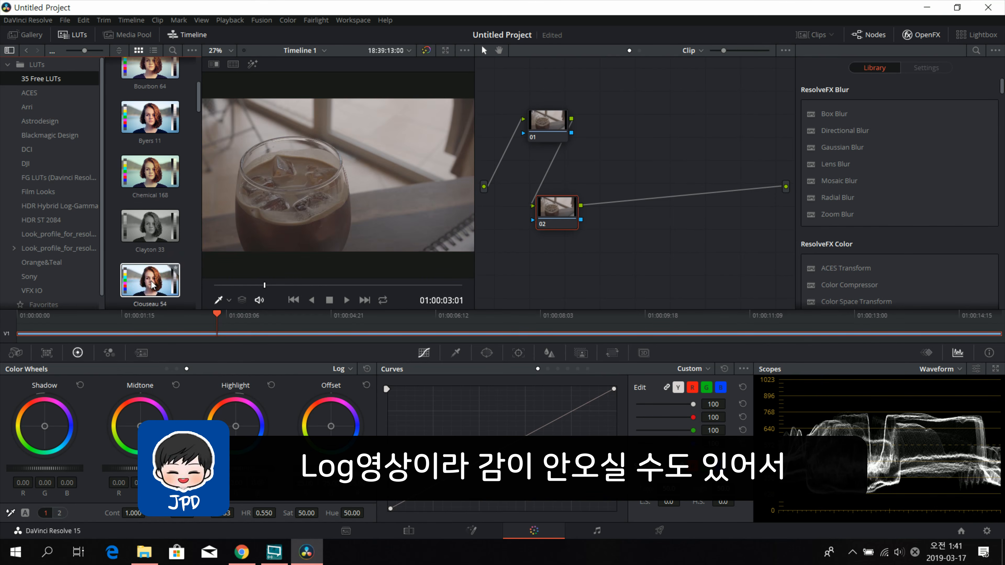
scroll(151, 284, "down", 4)
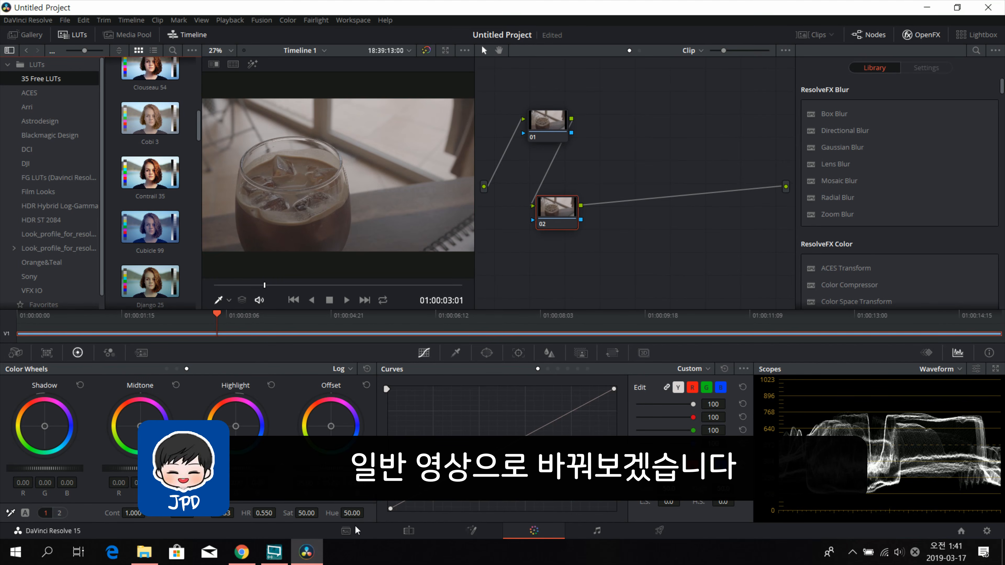
Step: Use 샘플.mp4 as the timeline clip, move the playhead to 01:00:09:04, and return to the Color page
left_click(408, 531)
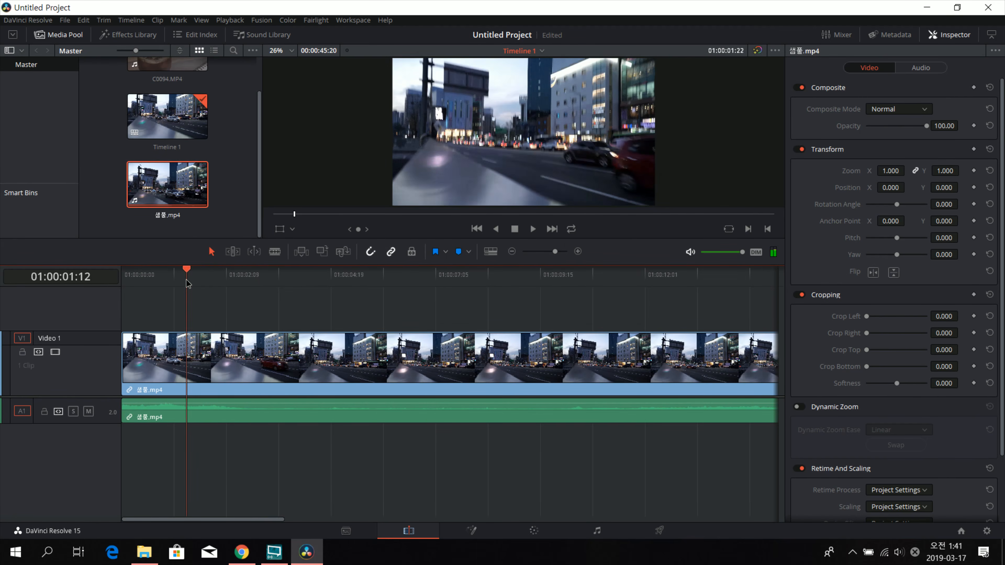
left_click_drag(279, 288, 516, 300)
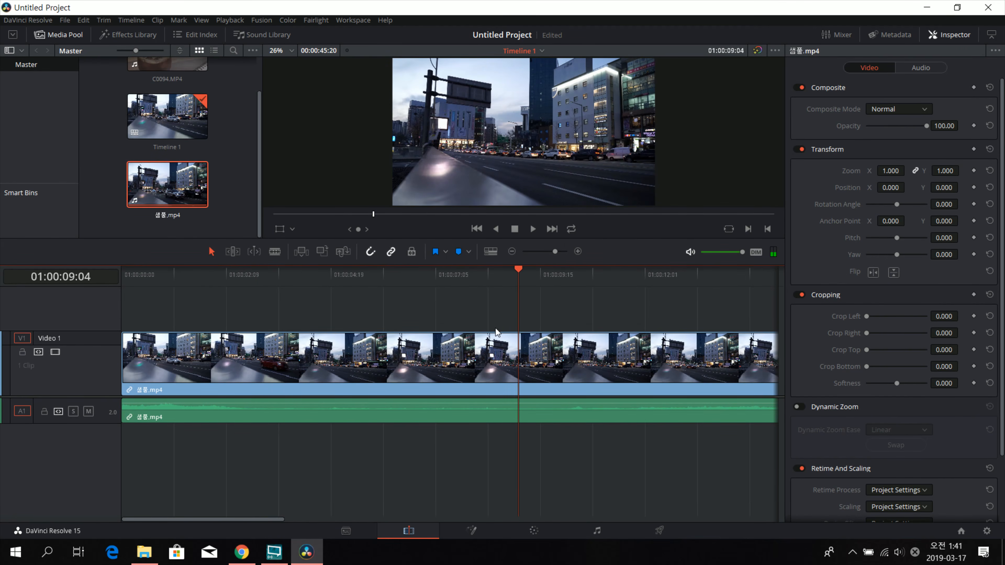
left_click(534, 531)
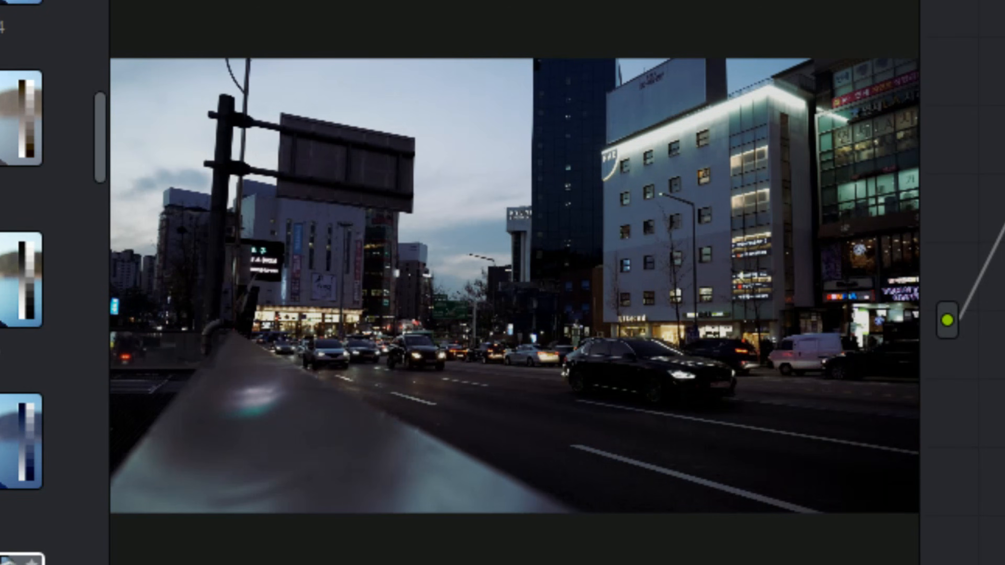
Step: Preview the LUTs on the 샘플.mp4 clip and apply Faded 47 to a new serial node
scroll(18, 503, "down", 3)
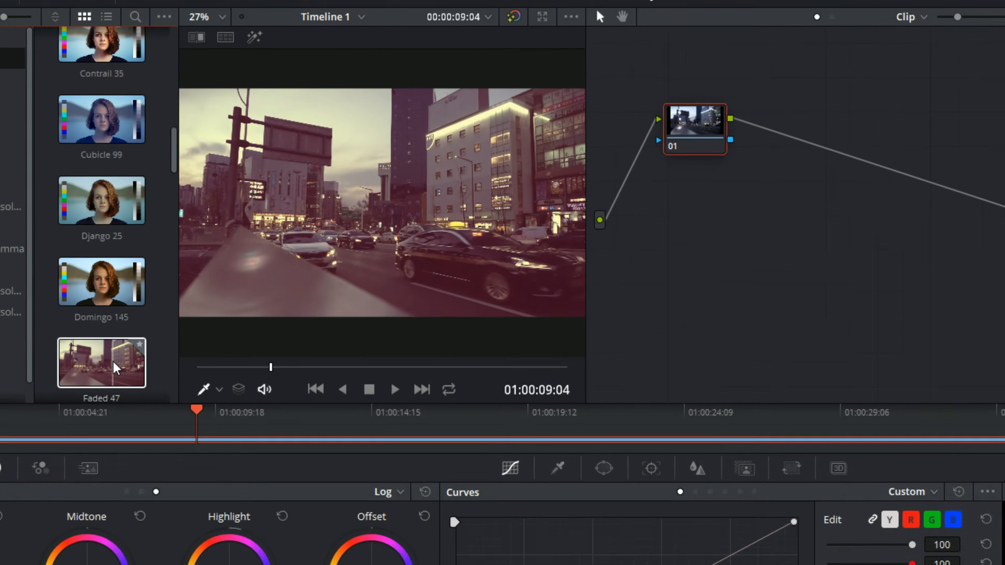
scroll(158, 269, "down", 2)
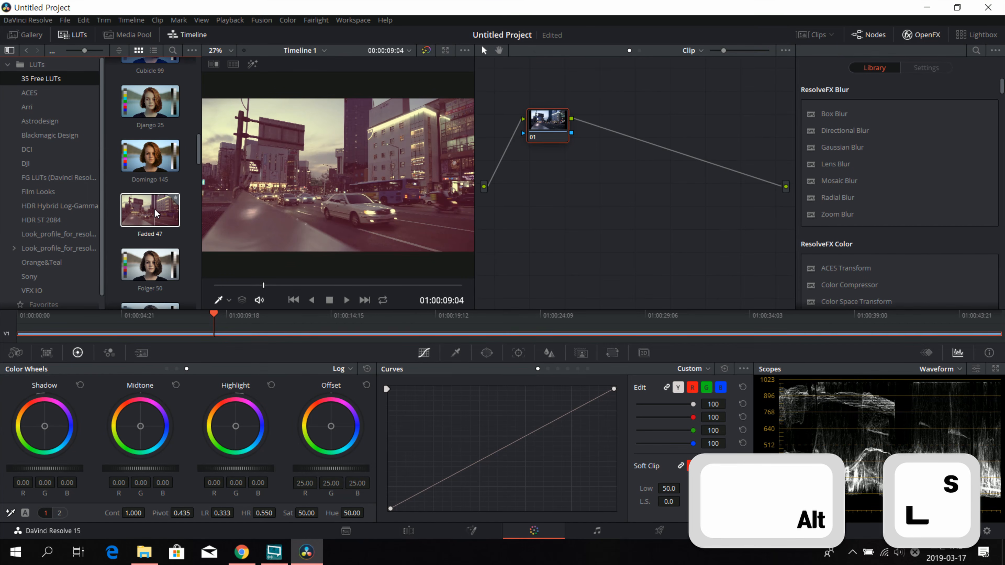
key("alt+s")
left_click_drag(155, 209, 571, 194)
Step: View the graded clip on the Edit page and delete the Faded 47 node on the Color page
left_click(410, 530)
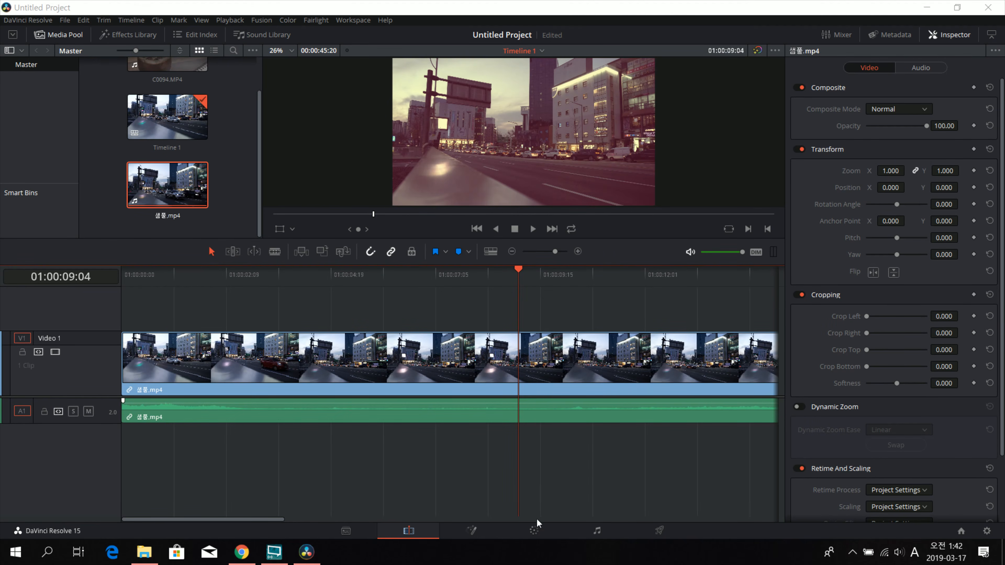
left_click(533, 530)
left_click_drag(574, 189, 613, 163)
key("Delete")
Step: Preview more LUTs from the 35 Free LUTs folder on the clip, including Fusion 88, Hyla 68 and Korben 214
scroll(150, 230, "down", 1)
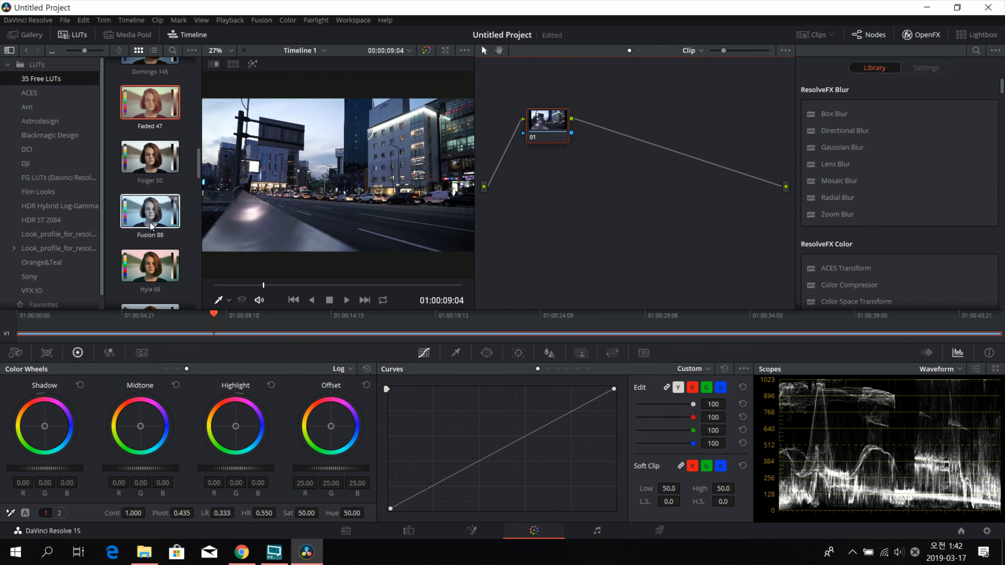
scroll(152, 237, "down", 1)
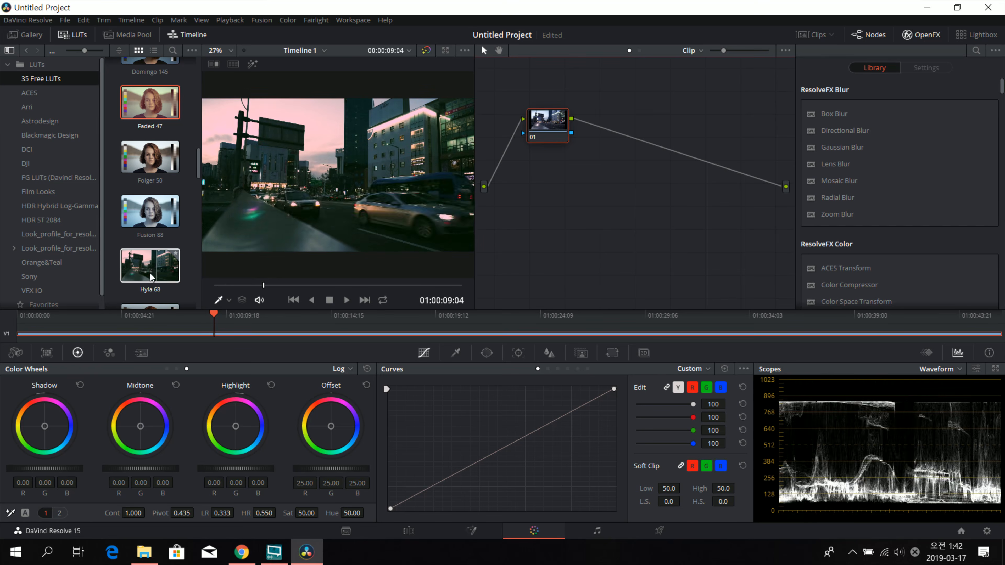
scroll(159, 267, "down", 1)
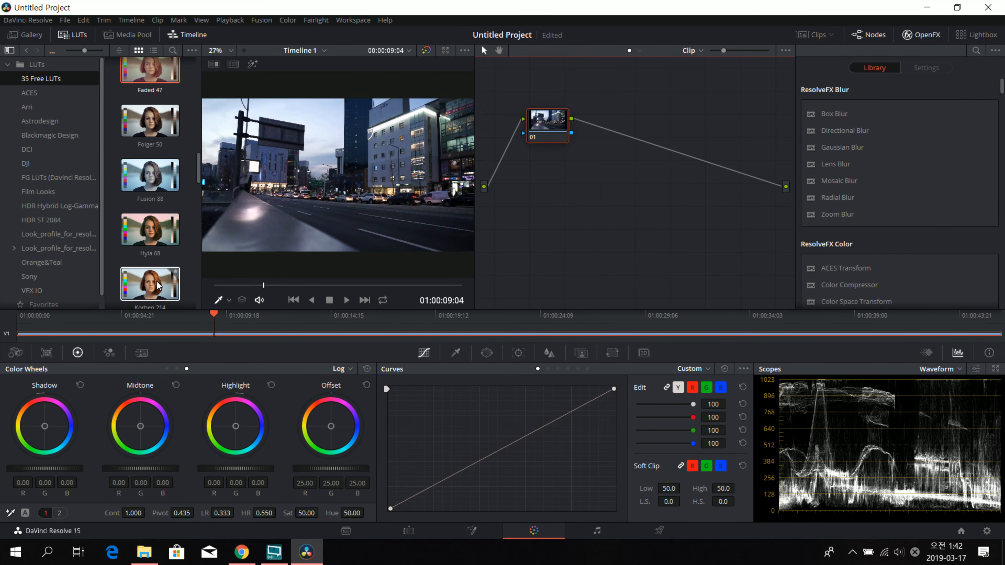
scroll(156, 236, "down", 1)
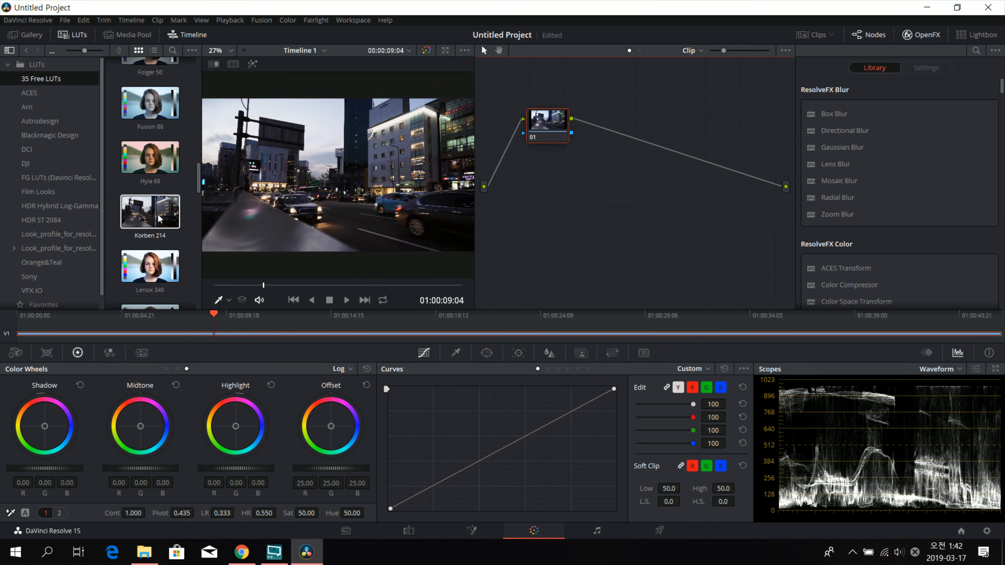
scroll(153, 244, "down", 2)
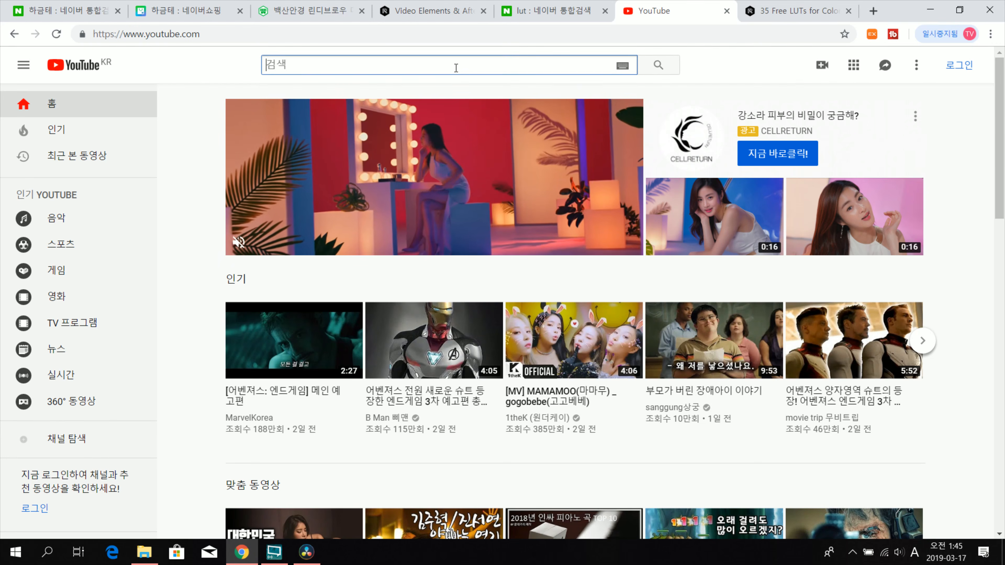
Step: Switch to YouTube in Chrome, search for "lut free download" and browse the video results
type("lut ")
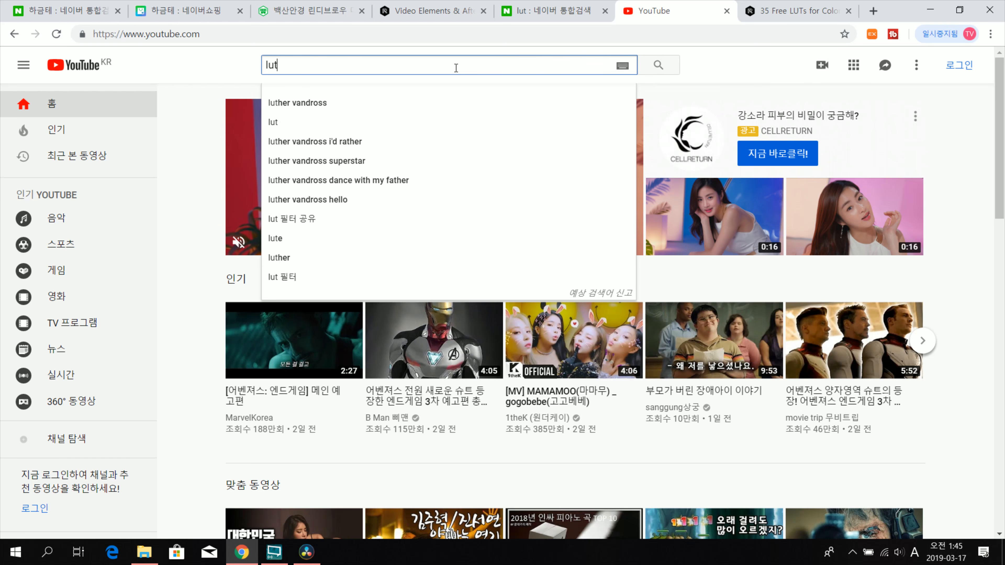
type("free download")
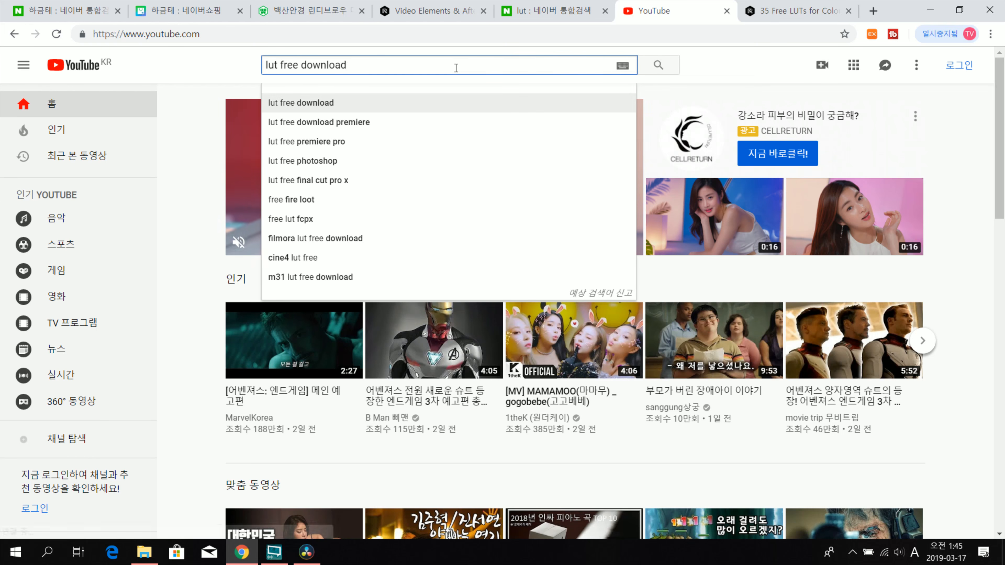
key("Return")
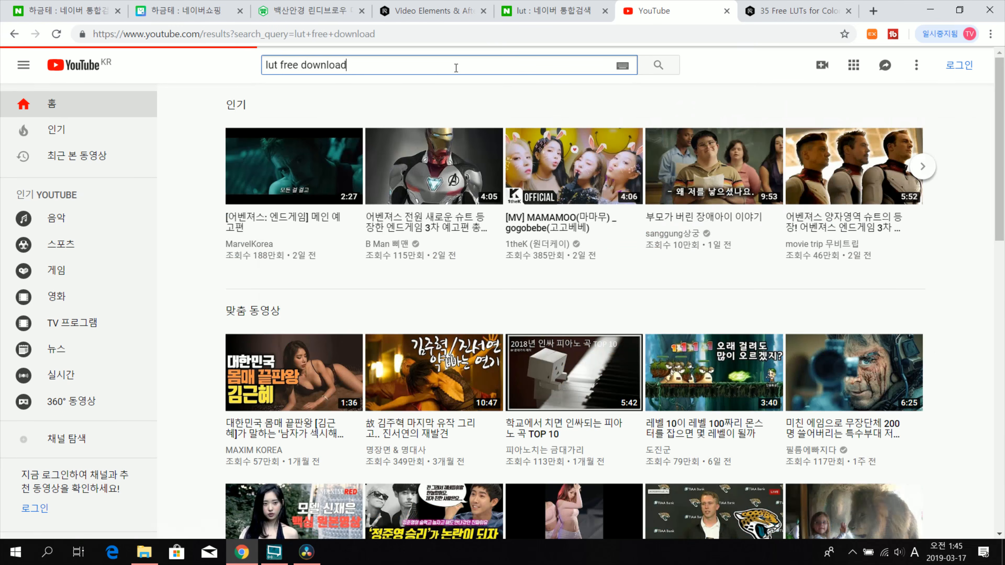
scroll(510, 243, "down", 10)
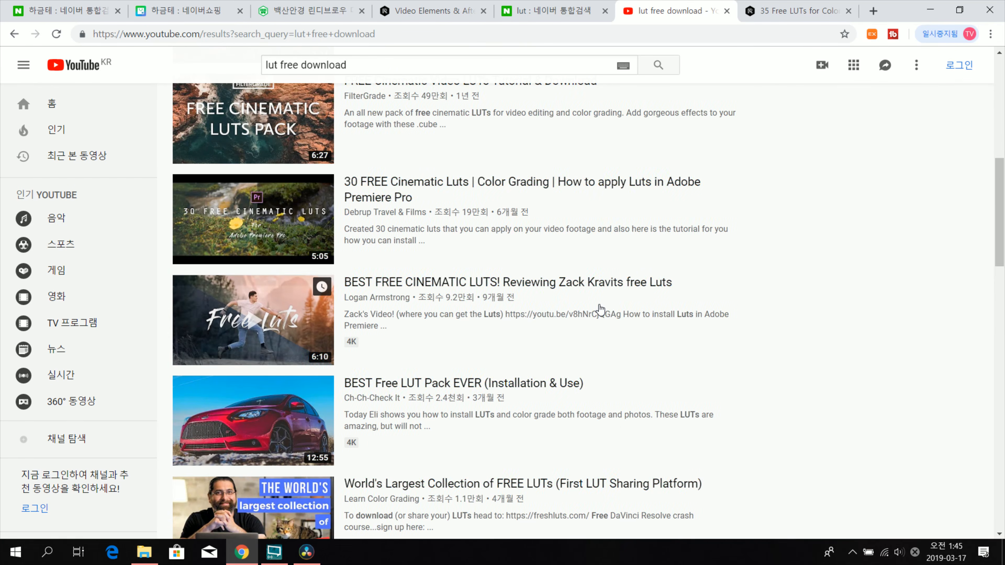
scroll(599, 308, "down", 3)
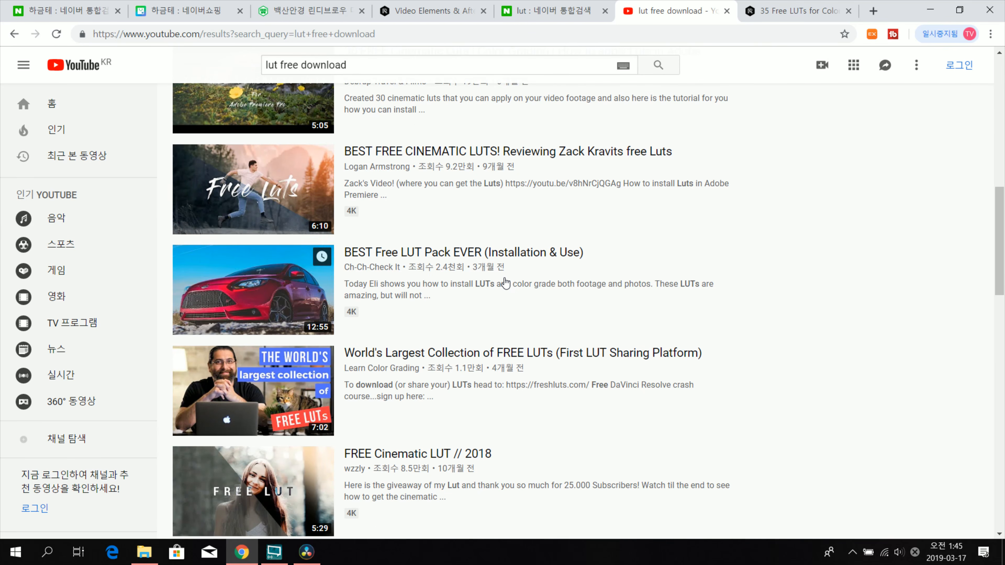
scroll(528, 291, "down", 6)
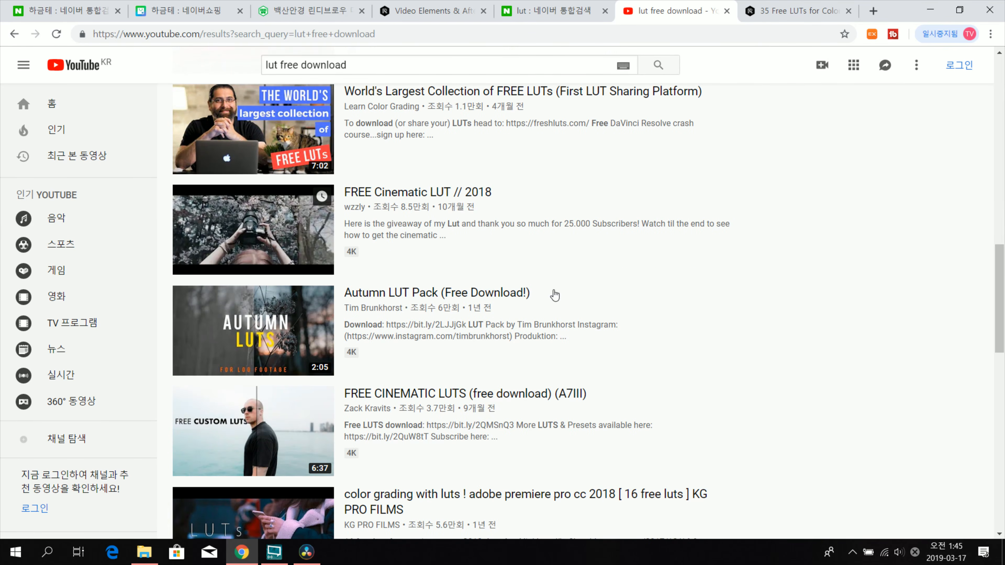
Step: Look through the YouTube results for "lut free download" from the first video onward for more free LUT packs
scroll(547, 341, "up", 10)
scroll(547, 340, "up", 9)
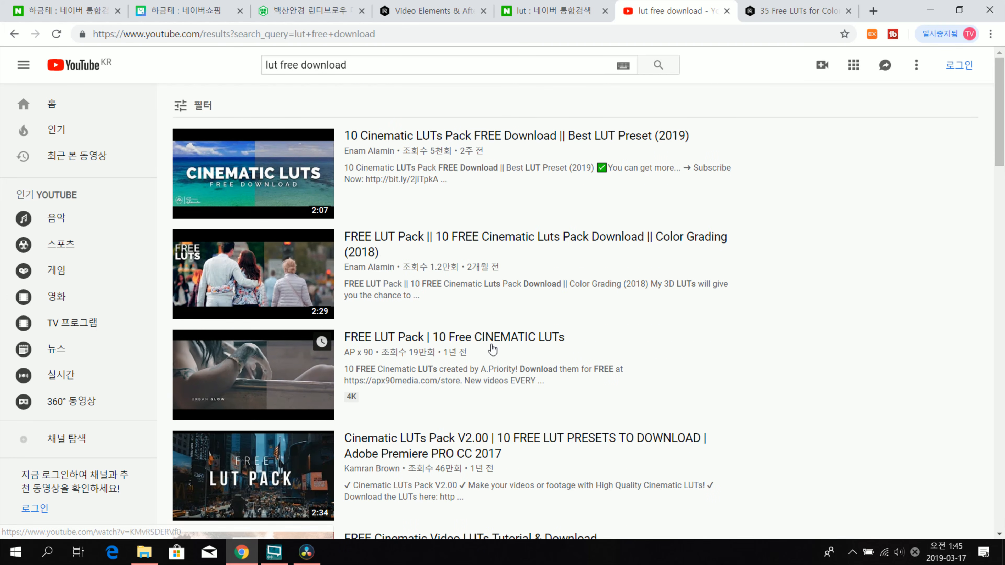
scroll(449, 353, "down", 5)
scroll(463, 257, "down", 7)
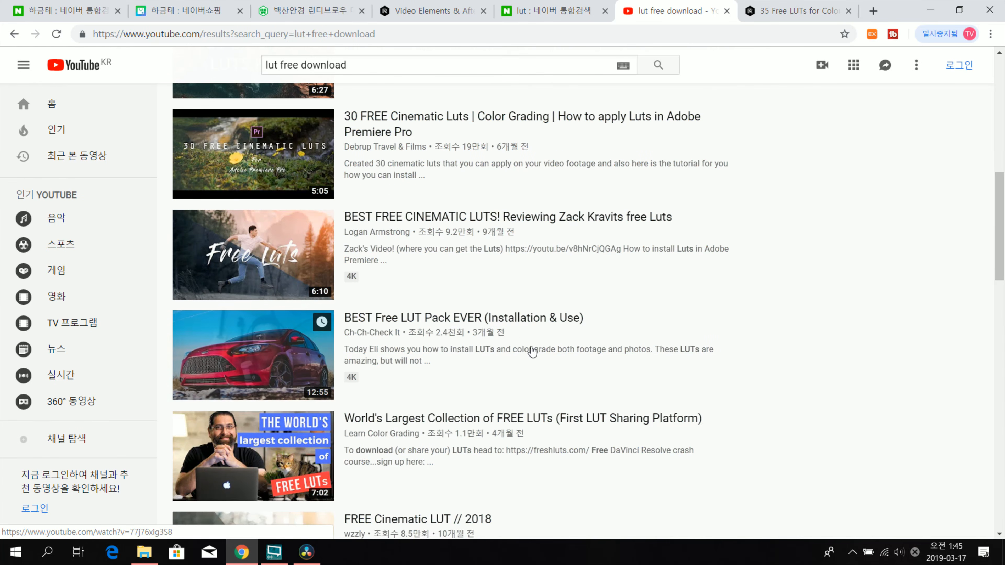
scroll(386, 337, "down", 7)
scroll(552, 328, "down", 5)
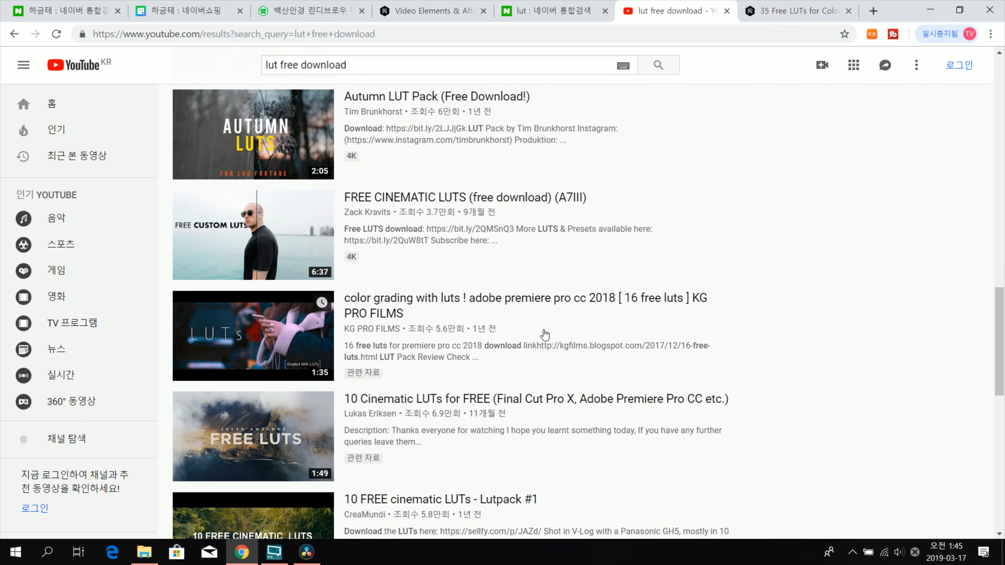
scroll(538, 386, "down", 5)
scroll(543, 393, "down", 14)
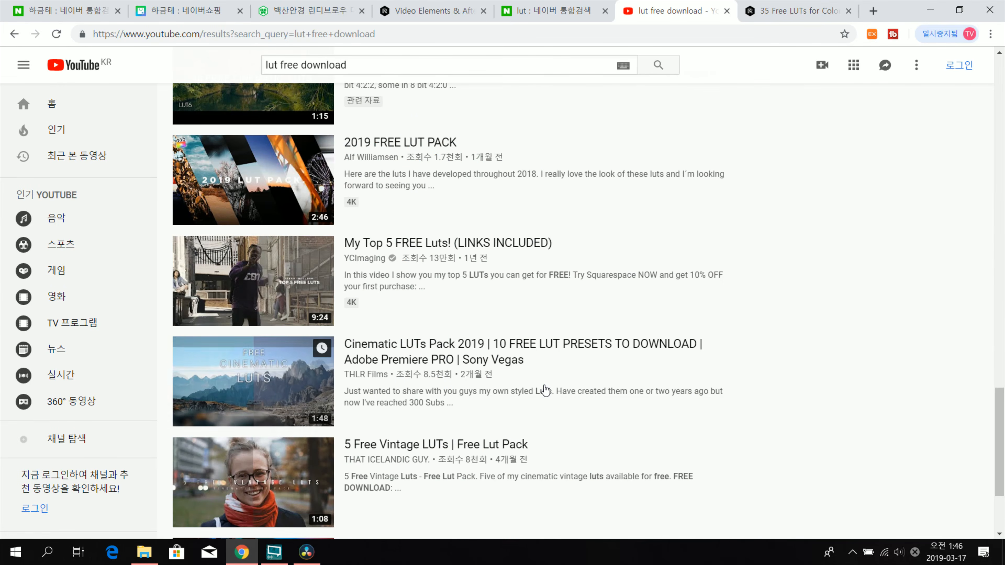
scroll(545, 391, "down", 7)
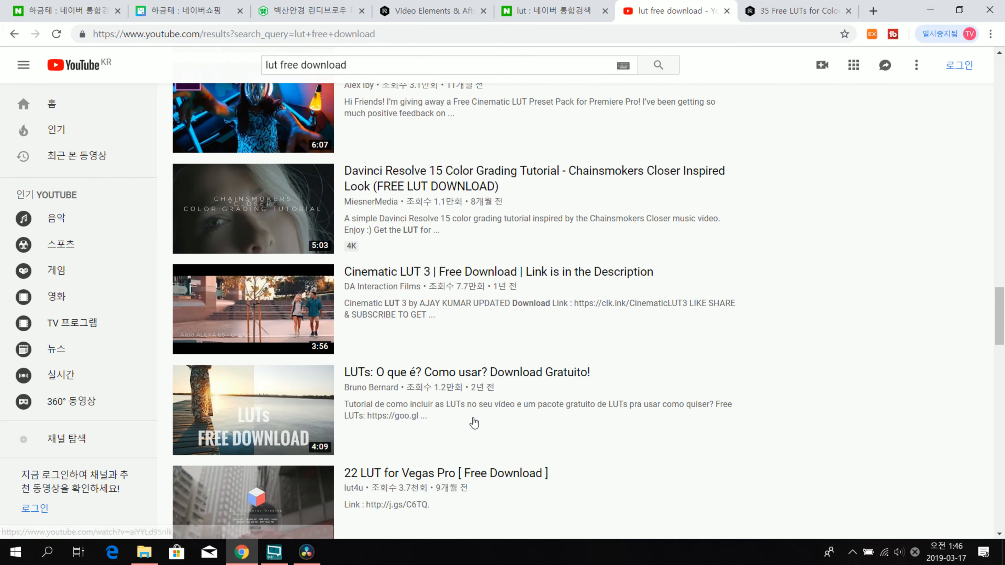
scroll(412, 293, "down", 10)
scroll(482, 288, "down", 3)
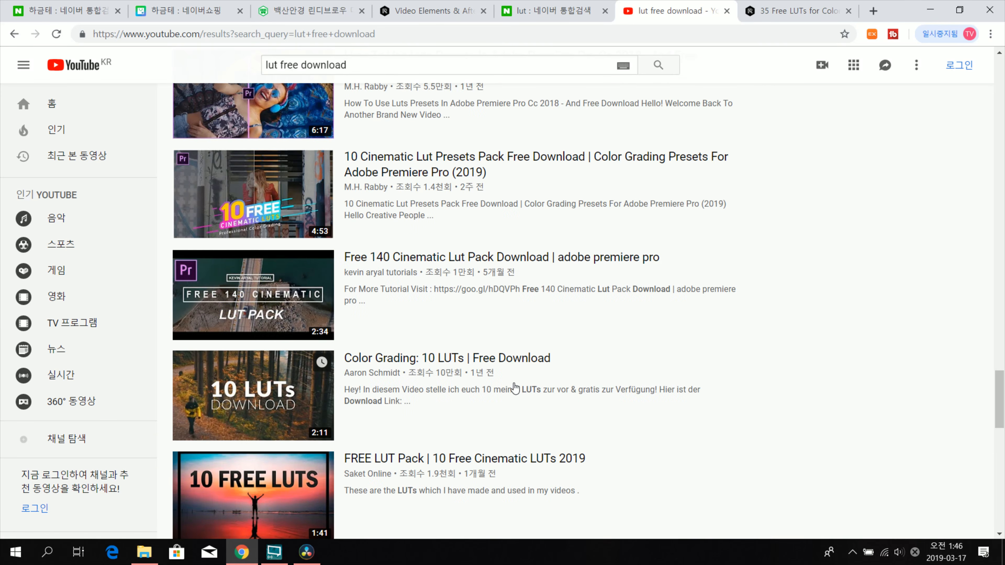
scroll(514, 388, "down", 6)
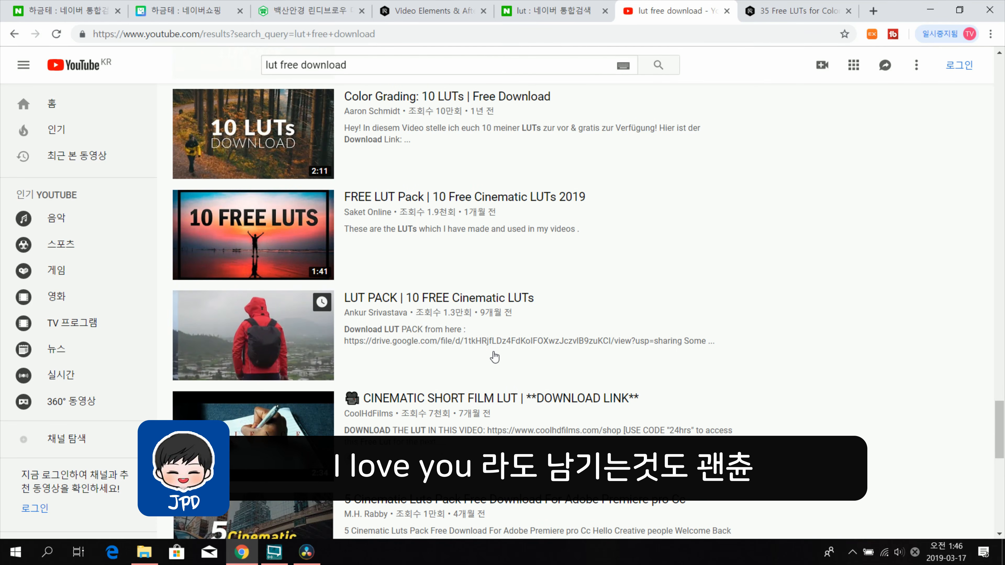